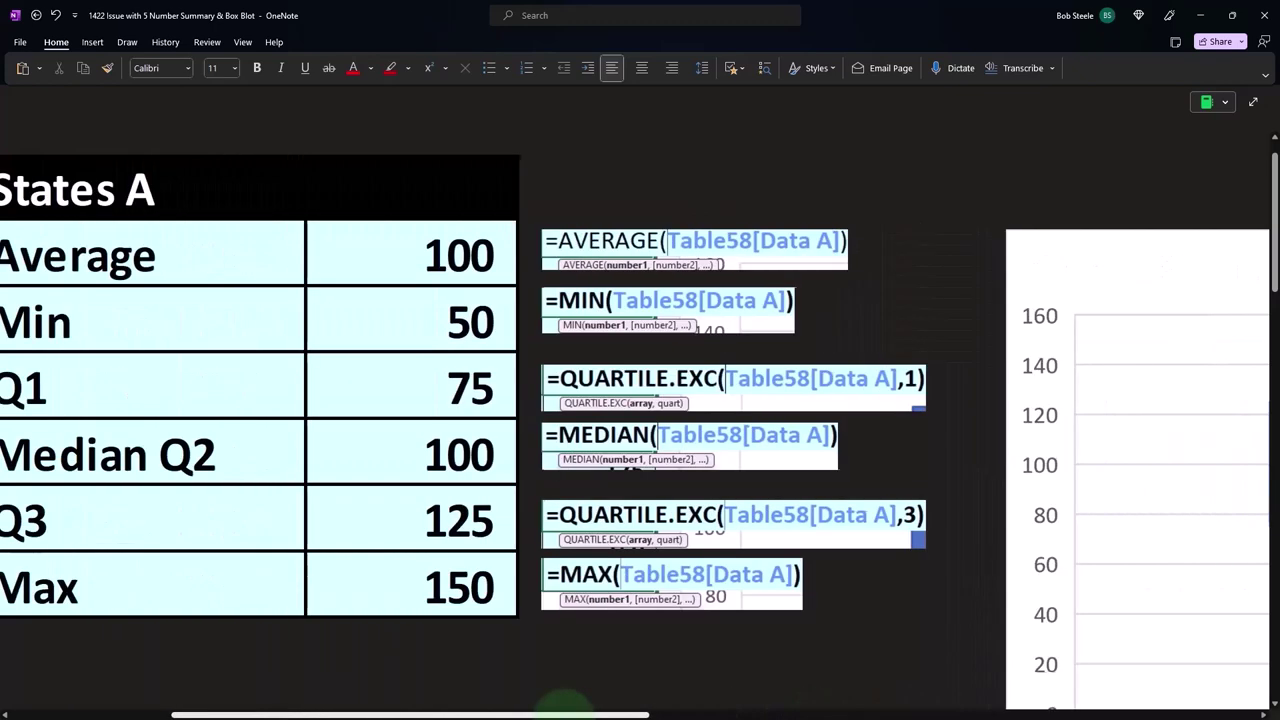
Step: Pan horizontally across the page to find the covered data columns and summary tables
{"action": "left_click_drag", "start_coordinate": [565, 714], "coordinate": [806, 714]}
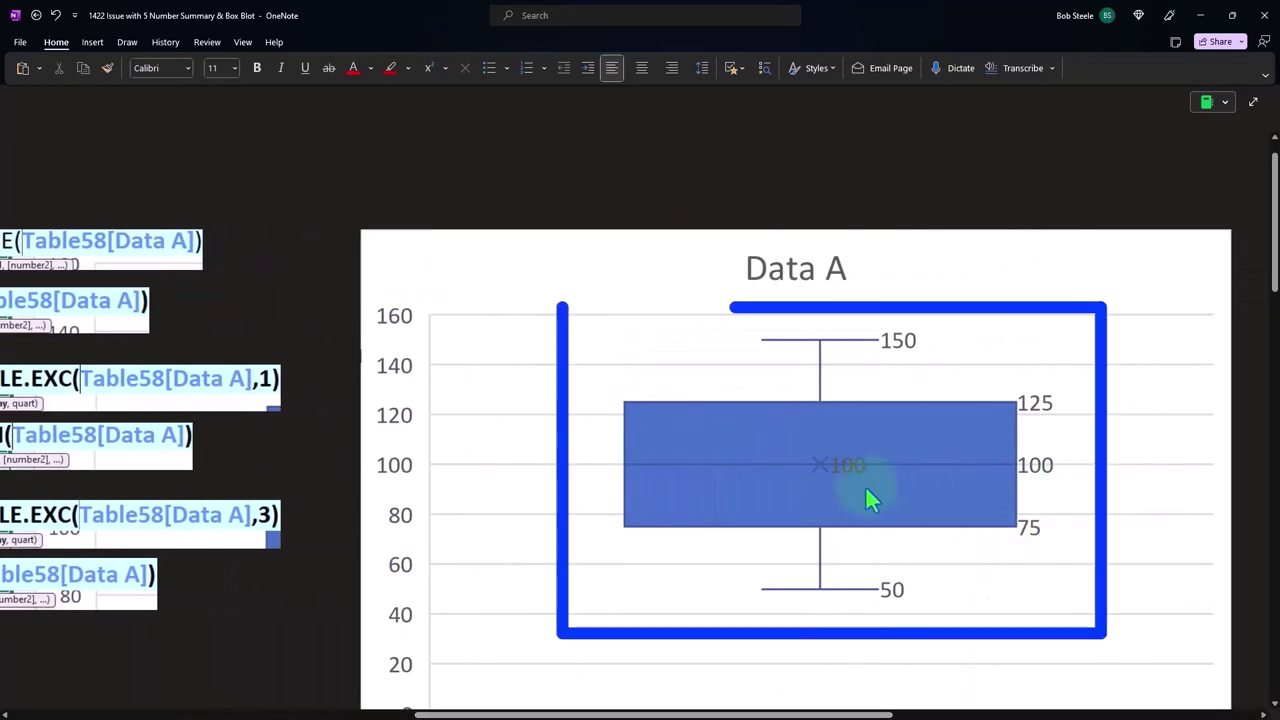
{"action": "scroll", "coordinate": [640, 470], "scroll_direction": "left", "scroll_amount": 4}
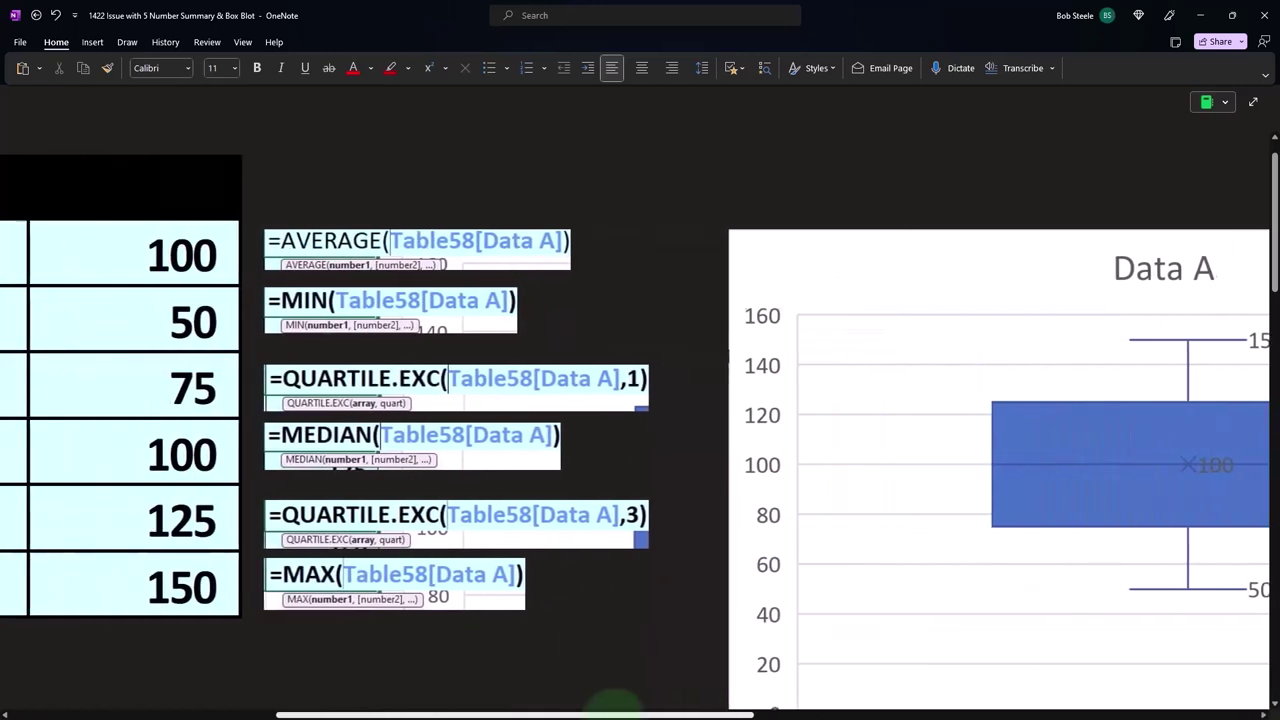
{"action": "scroll", "coordinate": [640, 470], "scroll_direction": "right", "scroll_amount": 4}
{"action": "scroll", "coordinate": [905, 625], "scroll_direction": "right", "scroll_amount": 1}
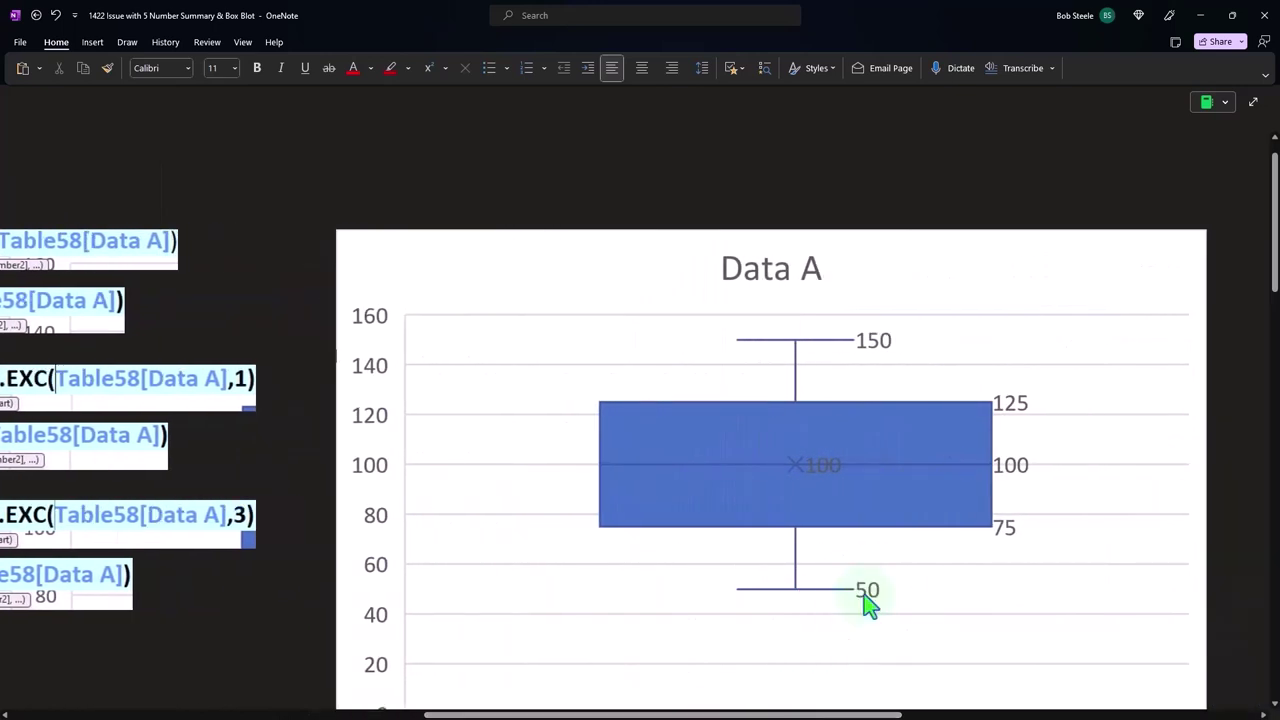
{"action": "scroll", "coordinate": [1040, 530], "scroll_direction": "left", "scroll_amount": 5}
{"action": "scroll", "coordinate": [1040, 530], "scroll_direction": "right", "scroll_amount": 4}
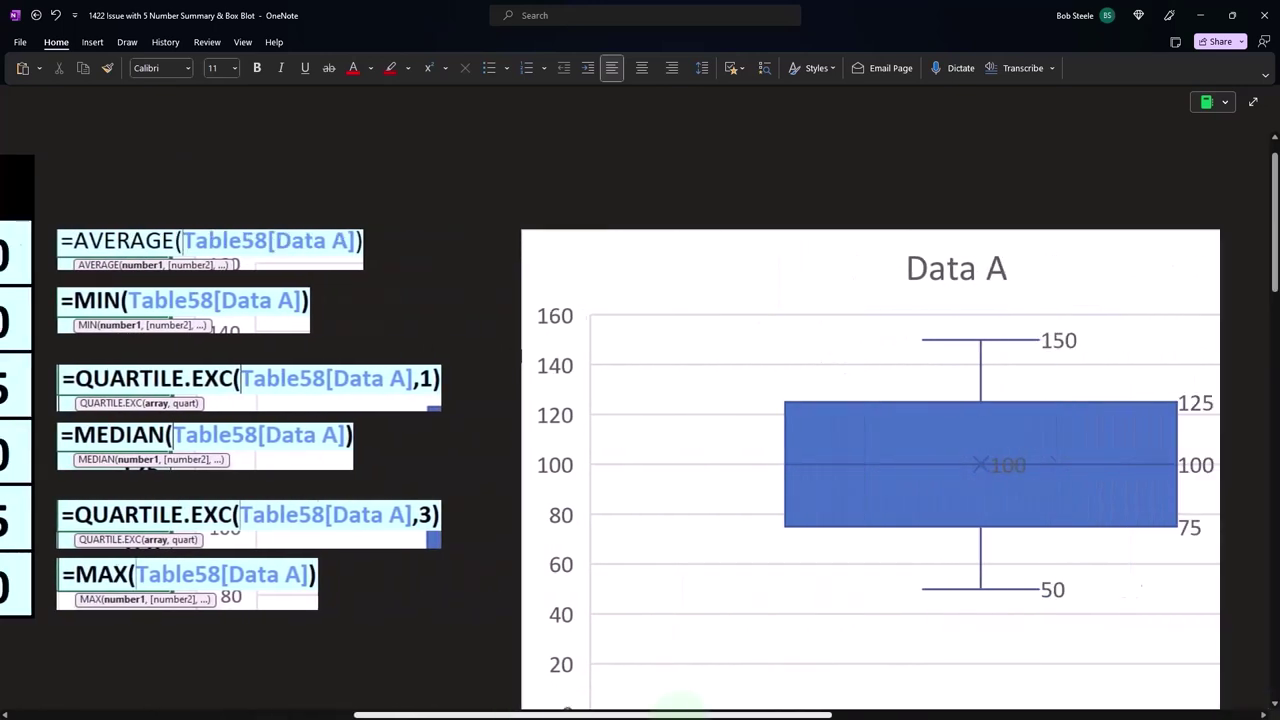
{"action": "left_click_drag", "start_coordinate": [782, 714], "coordinate": [632, 714]}
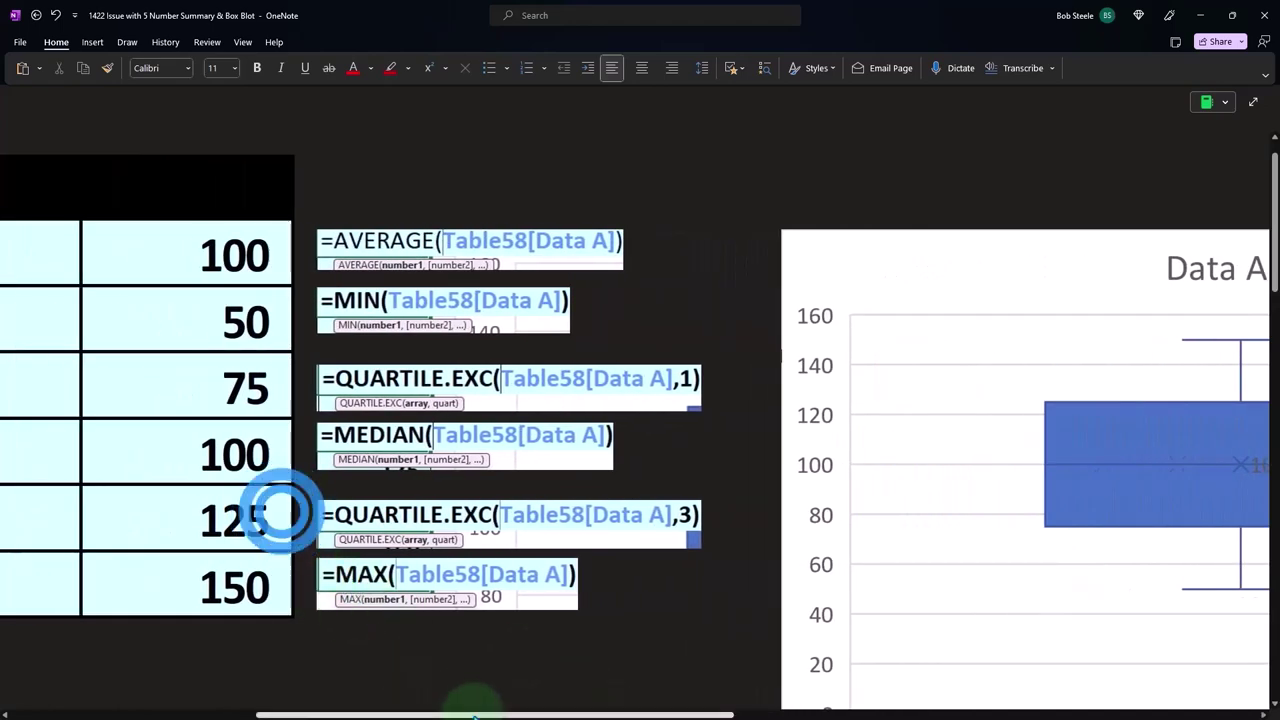
{"action": "scroll", "coordinate": [277, 511], "scroll_direction": "right", "scroll_amount": 10}
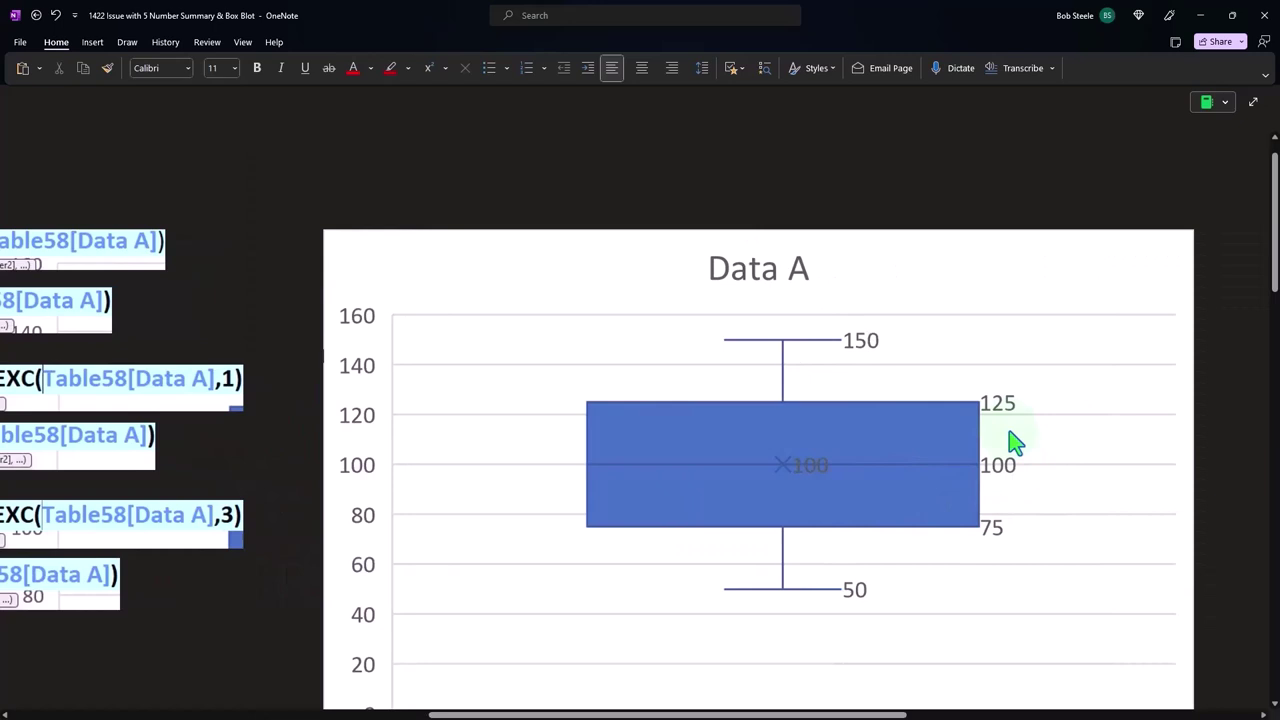
{"action": "left_click", "coordinate": [1008, 429]}
{"action": "left_click_drag", "start_coordinate": [838, 708], "coordinate": [237, 694]}
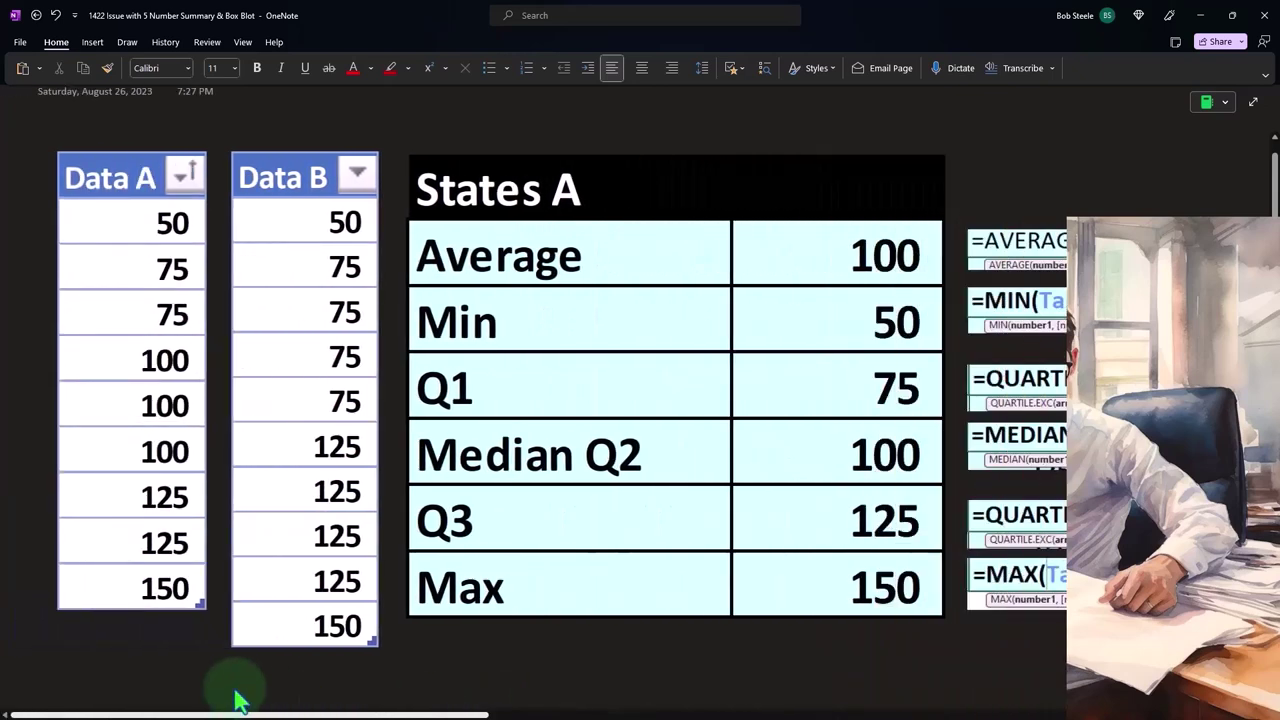
Step: Uncover the Data B column and both States Average rows (100), and delete the Data A cover
{"action": "scroll", "coordinate": [287, 570], "scroll_direction": "down", "scroll_amount": 2}
{"action": "scroll", "coordinate": [287, 575], "scroll_direction": "down", "scroll_amount": 7}
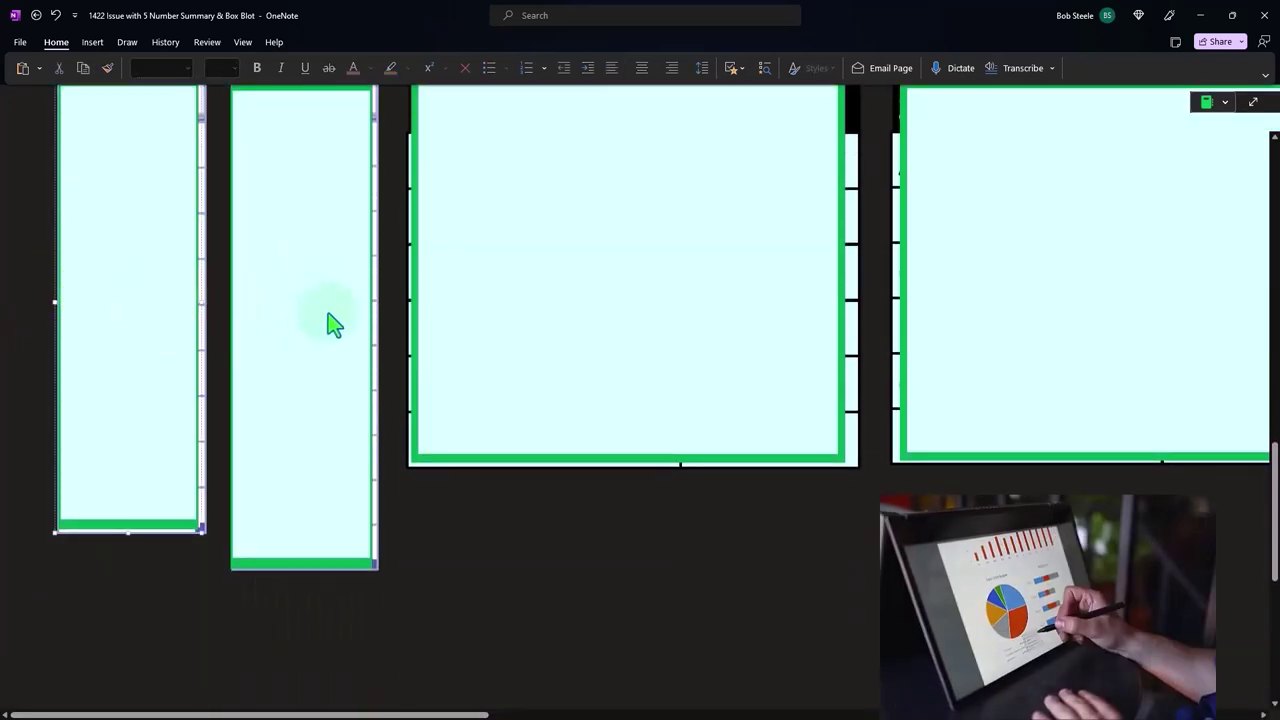
{"action": "scroll", "coordinate": [329, 323], "scroll_direction": "up", "scroll_amount": 2}
{"action": "left_click_drag", "start_coordinate": [303, 295], "coordinate": [309, 463]}
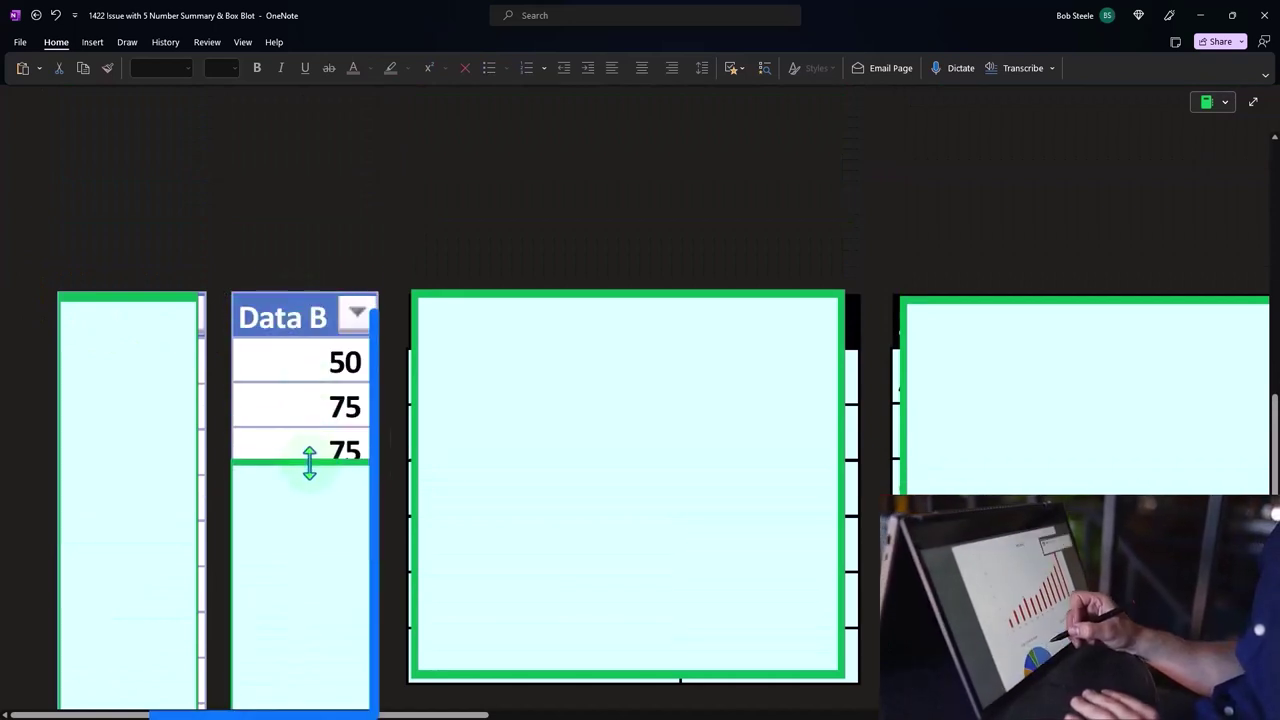
{"action": "left_click_drag", "start_coordinate": [297, 514], "coordinate": [510, 425]}
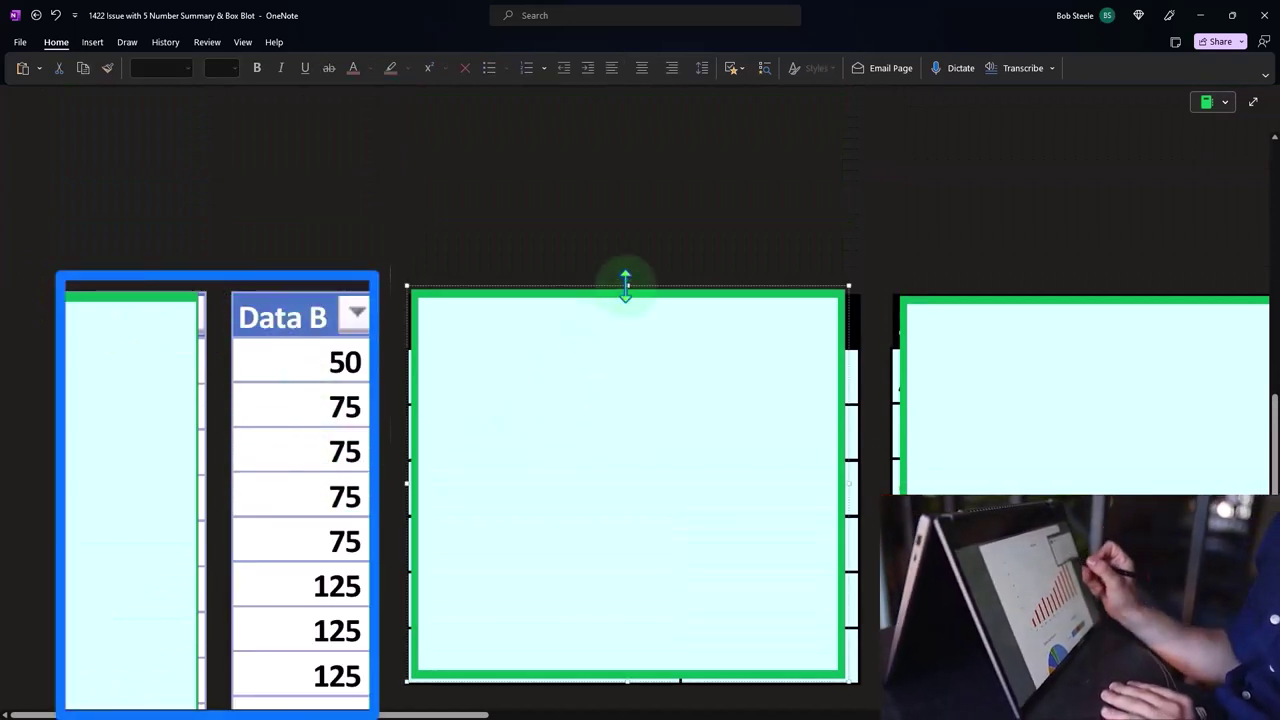
{"action": "left_click_drag", "start_coordinate": [626, 290], "coordinate": [640, 404]}
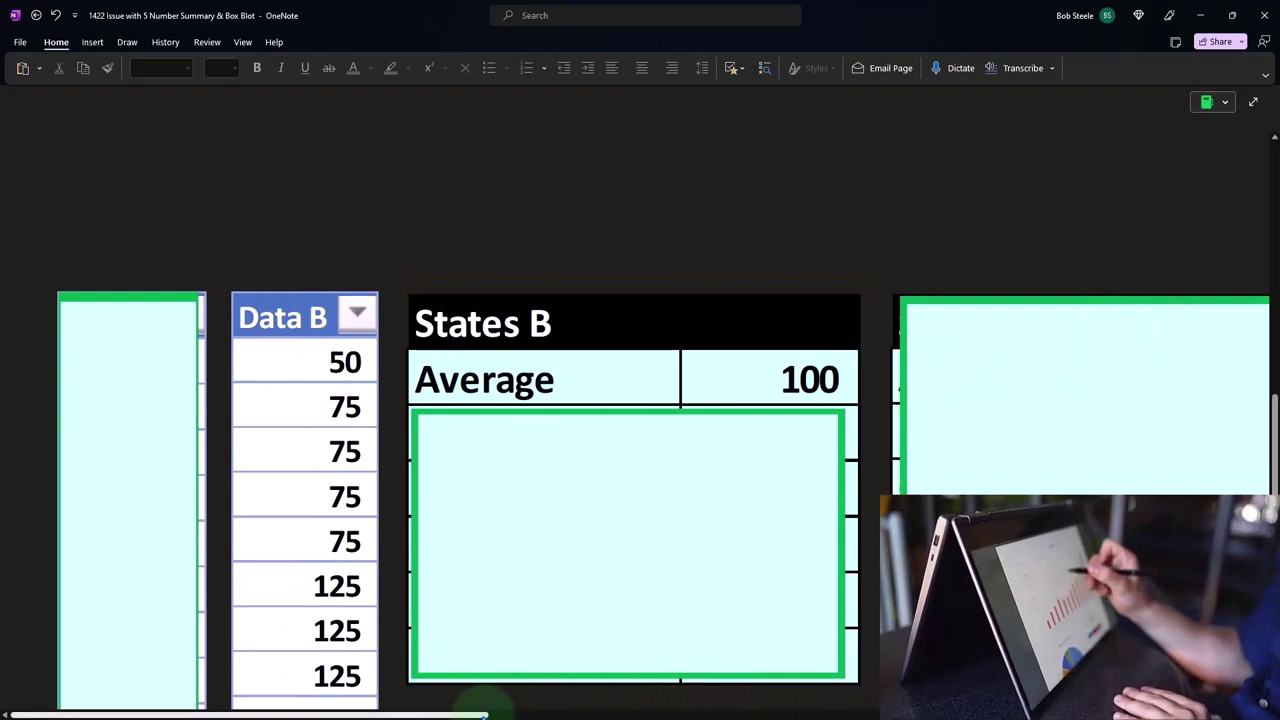
{"action": "left_click_drag", "start_coordinate": [488, 714], "coordinate": [500, 714]}
{"action": "left_click_drag", "start_coordinate": [1097, 297], "coordinate": [1100, 403]}
{"action": "left_click", "coordinate": [103, 329]}
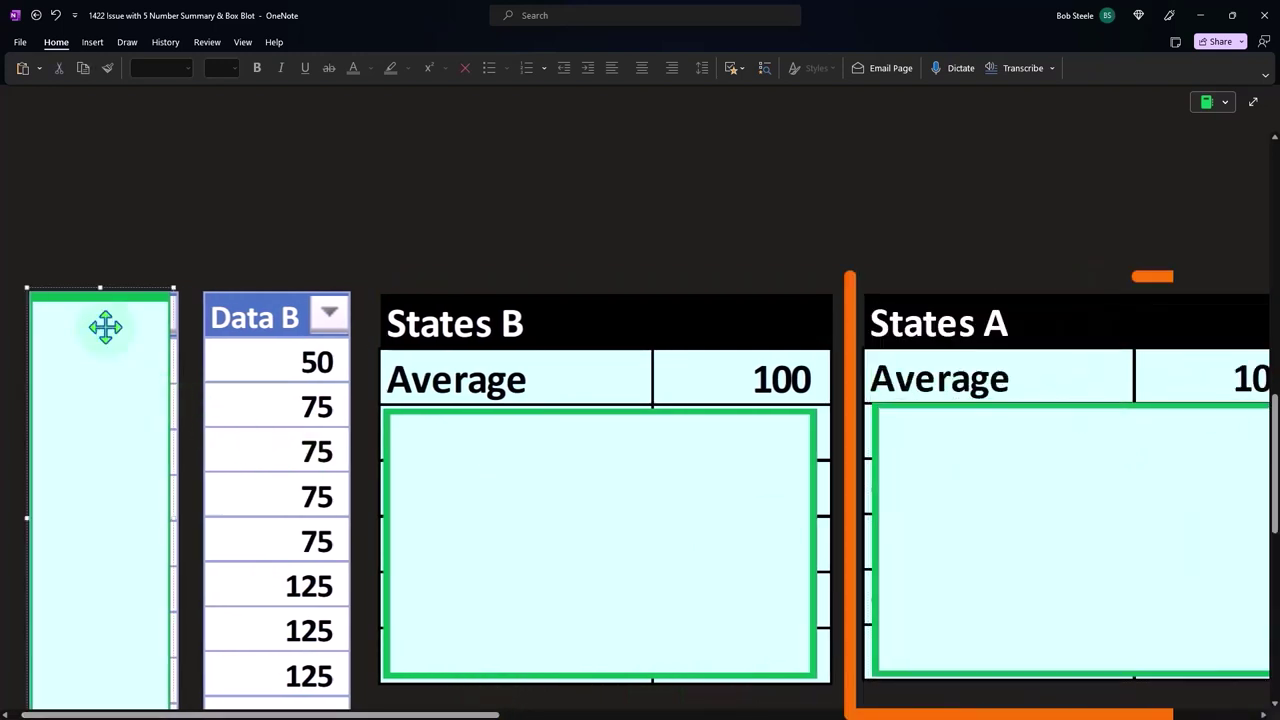
{"action": "key", "text": "Delete"}
Step: Reveal the Min 50 and Q1 75 rows on both the States B and States A tables
{"action": "left_click", "coordinate": [585, 440]}
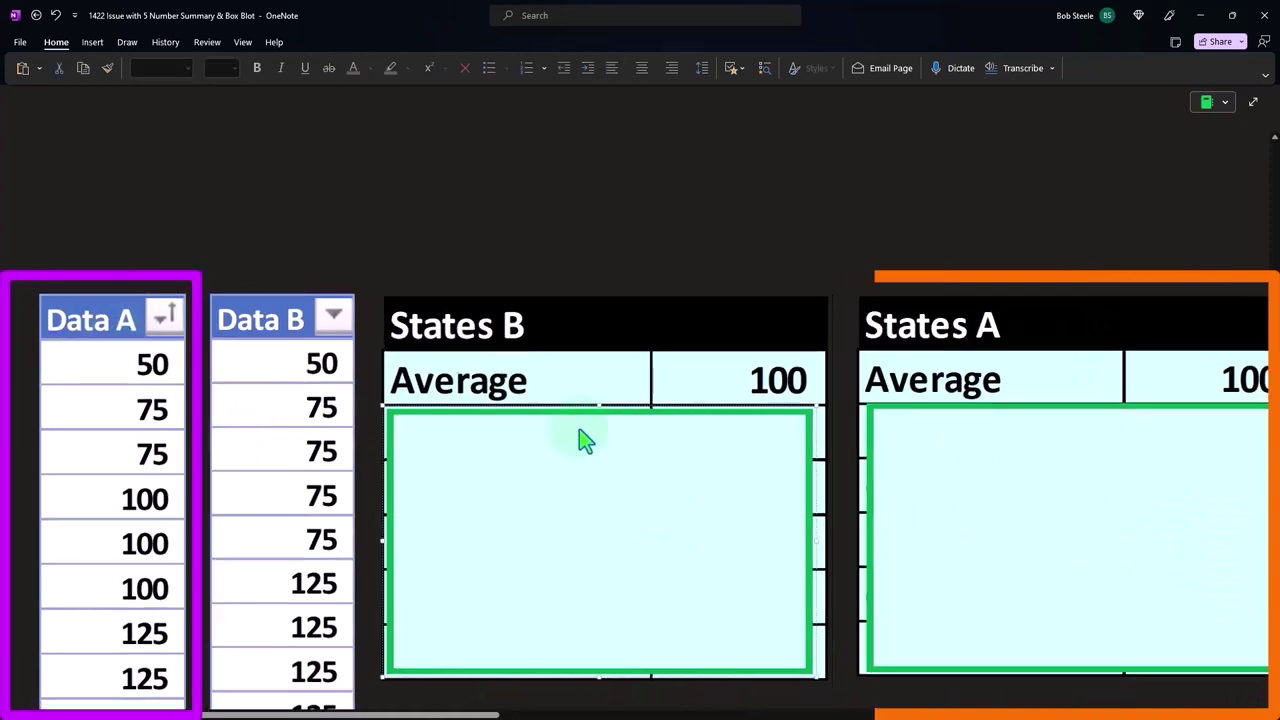
{"action": "scroll", "coordinate": [583, 437], "scroll_direction": "down", "scroll_amount": 1}
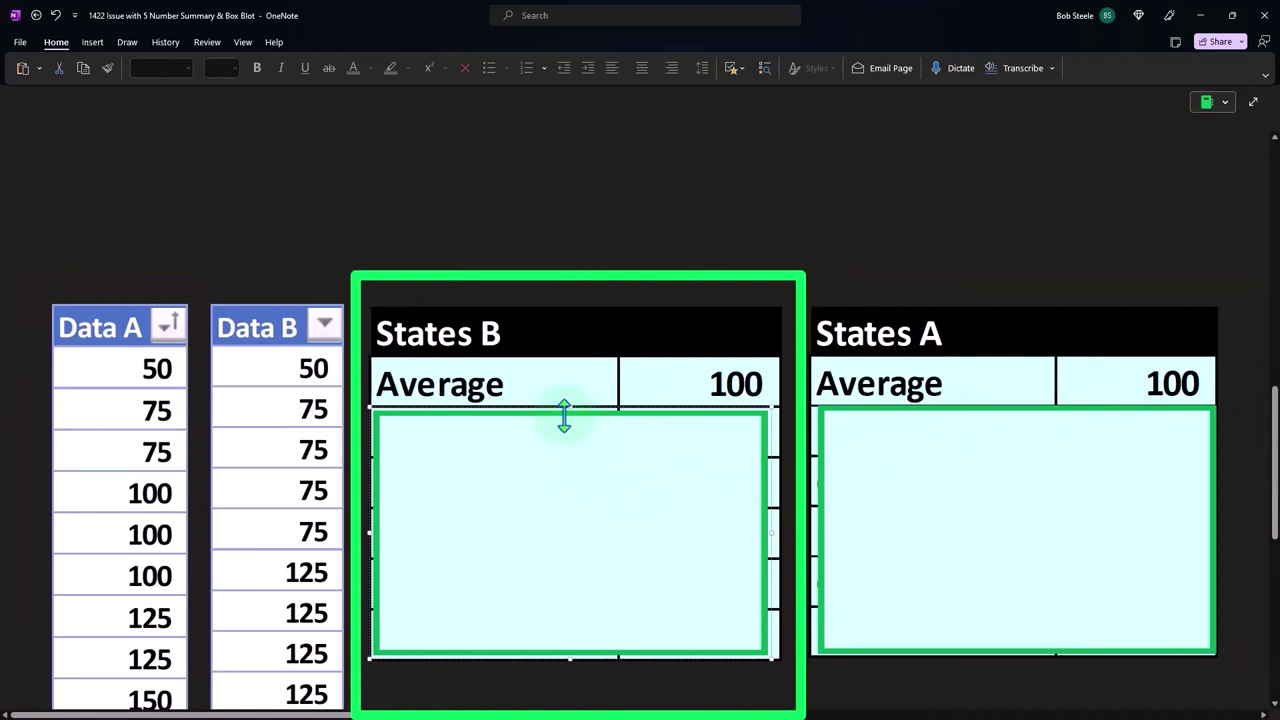
{"action": "scroll", "coordinate": [197, 444], "scroll_direction": "down", "scroll_amount": 1}
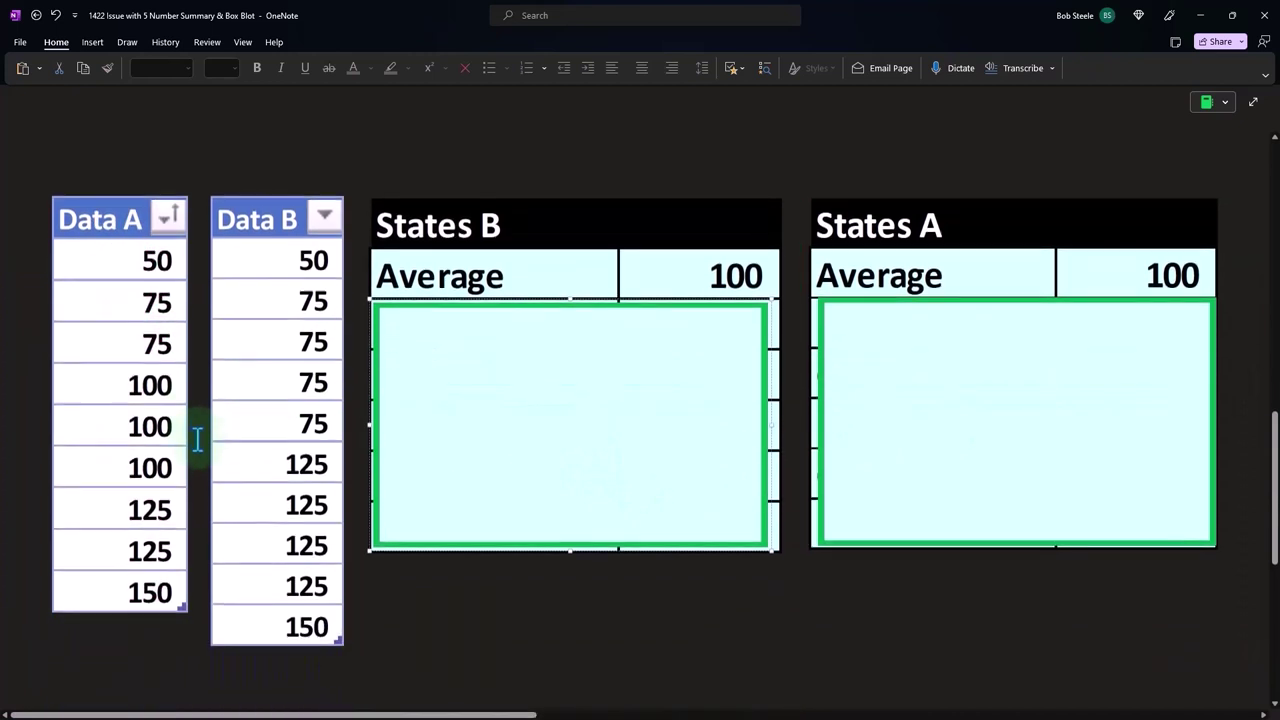
{"action": "scroll", "coordinate": [197, 440], "scroll_direction": "up", "scroll_amount": 1}
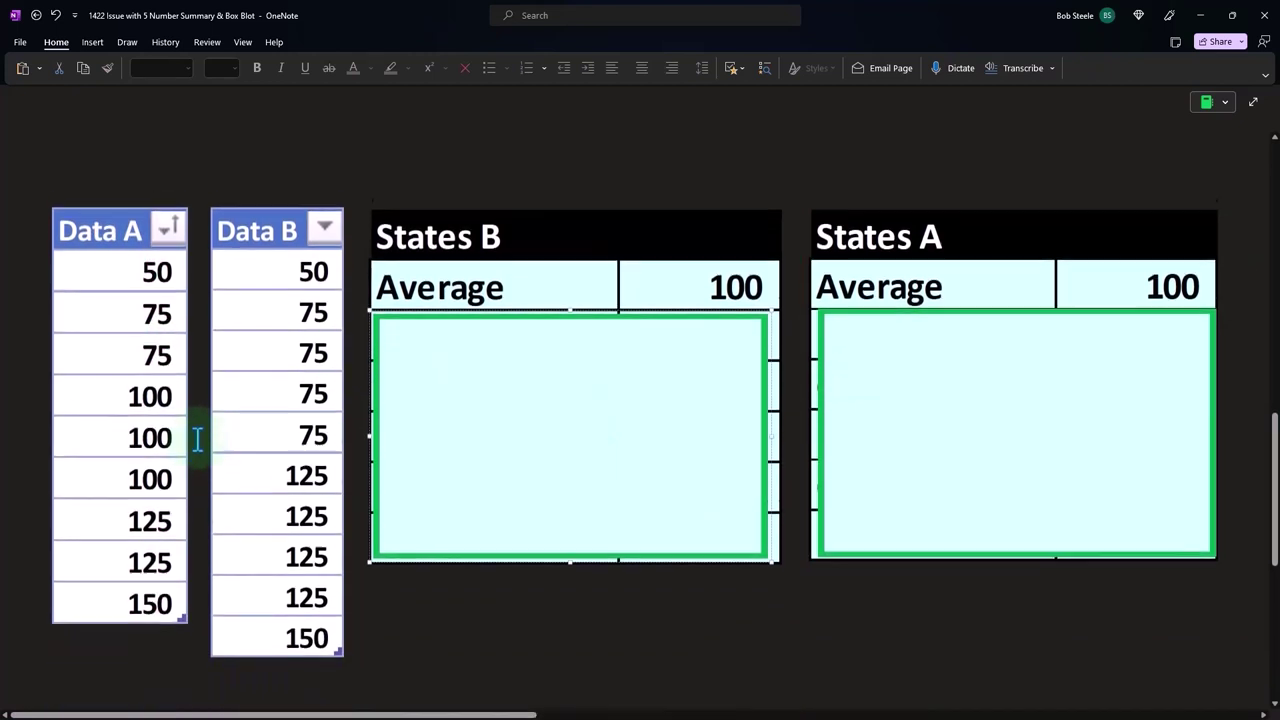
{"action": "left_click_drag", "start_coordinate": [570, 411], "coordinate": [569, 458]}
{"action": "left_click", "coordinate": [1039, 405]}
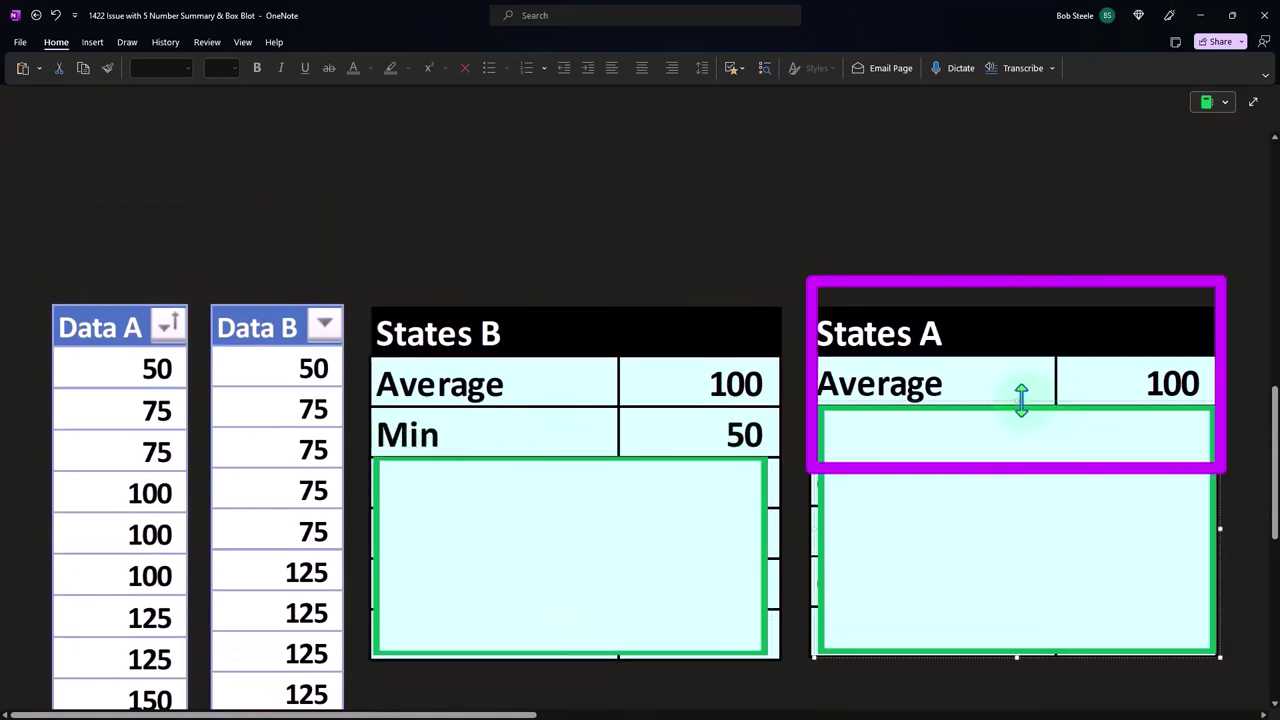
{"action": "left_click_drag", "start_coordinate": [1020, 403], "coordinate": [1029, 449]}
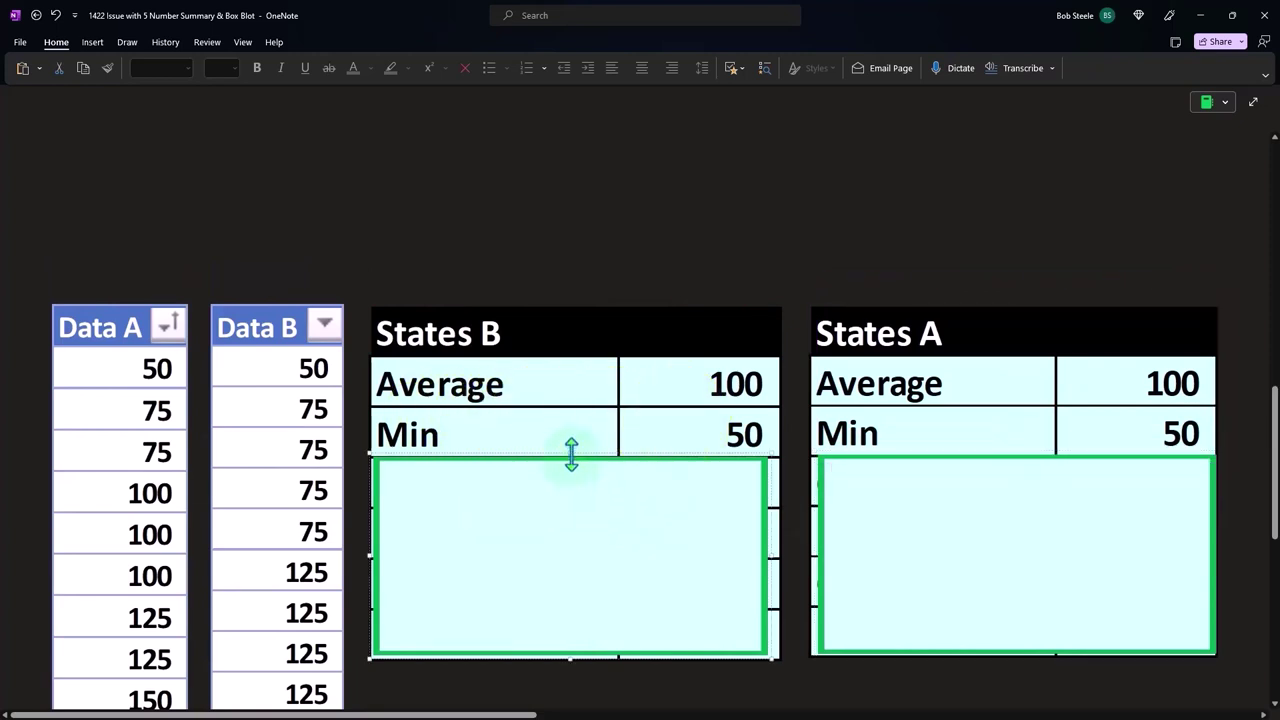
{"action": "left_click_drag", "start_coordinate": [571, 455], "coordinate": [571, 495]}
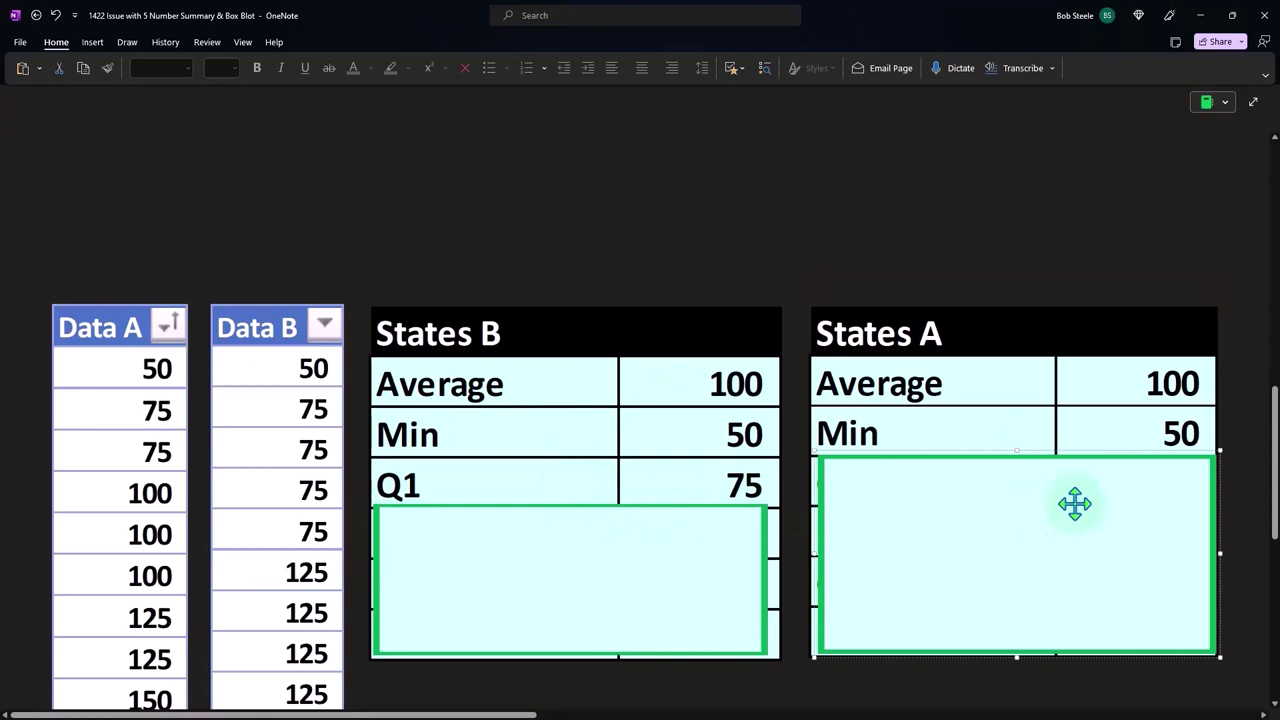
{"action": "left_click_drag", "start_coordinate": [1020, 449], "coordinate": [1018, 502]}
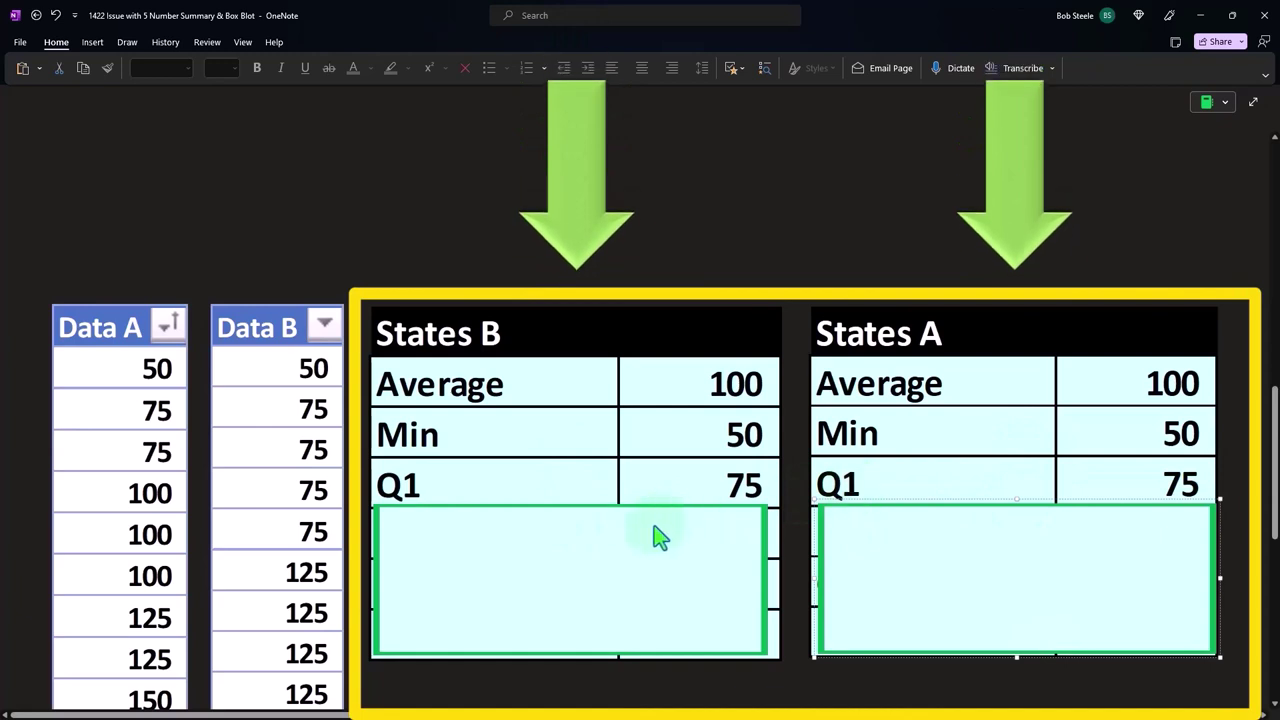
Step: Reveal Median 100 and Q3 125 on both tables, then delete the covers to show Max 150
{"action": "left_click", "coordinate": [548, 508]}
{"action": "left_click_drag", "start_coordinate": [567, 497], "coordinate": [570, 537]}
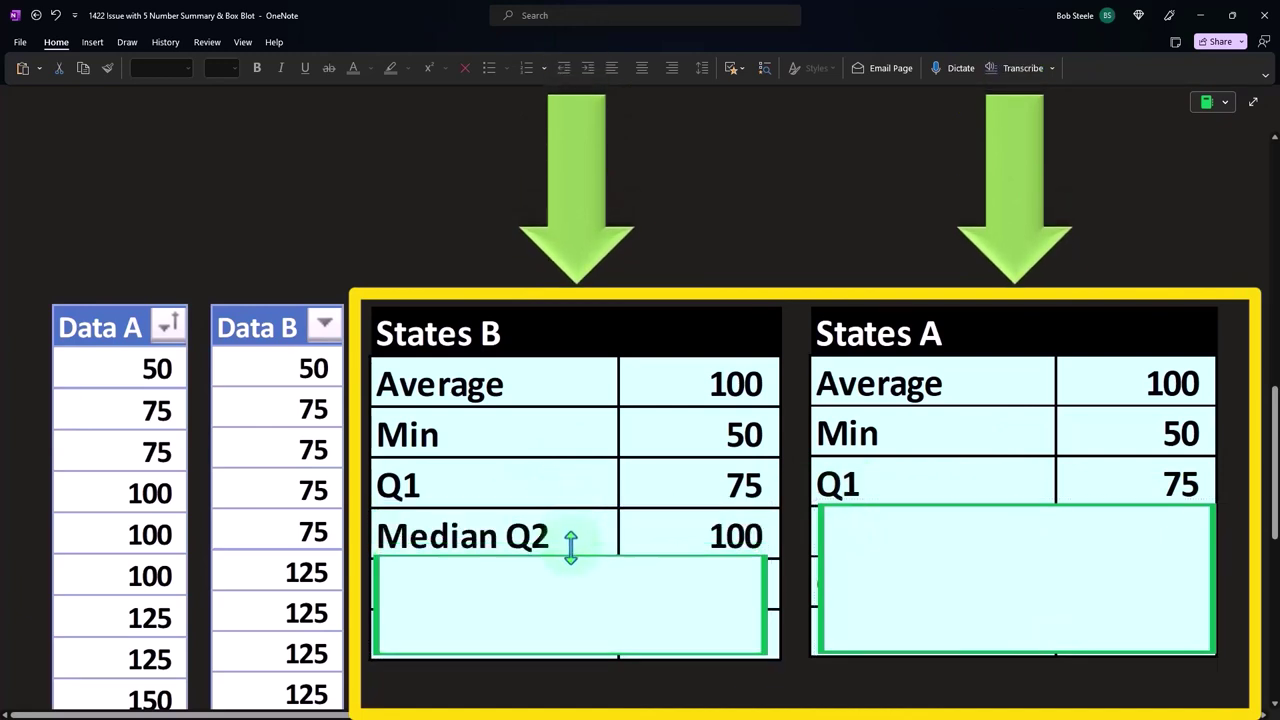
{"action": "left_click", "coordinate": [1044, 507]}
{"action": "left_click_drag", "start_coordinate": [1020, 505], "coordinate": [1018, 545]}
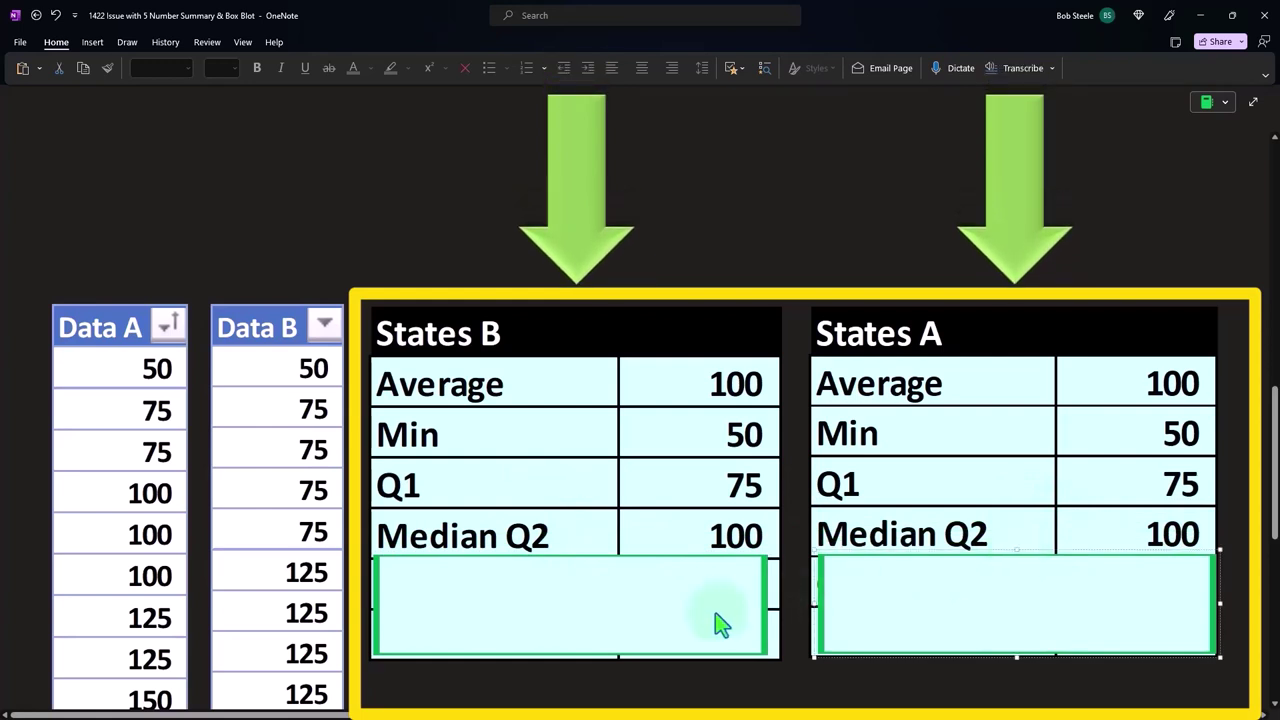
{"action": "left_click_drag", "start_coordinate": [563, 552], "coordinate": [572, 612]}
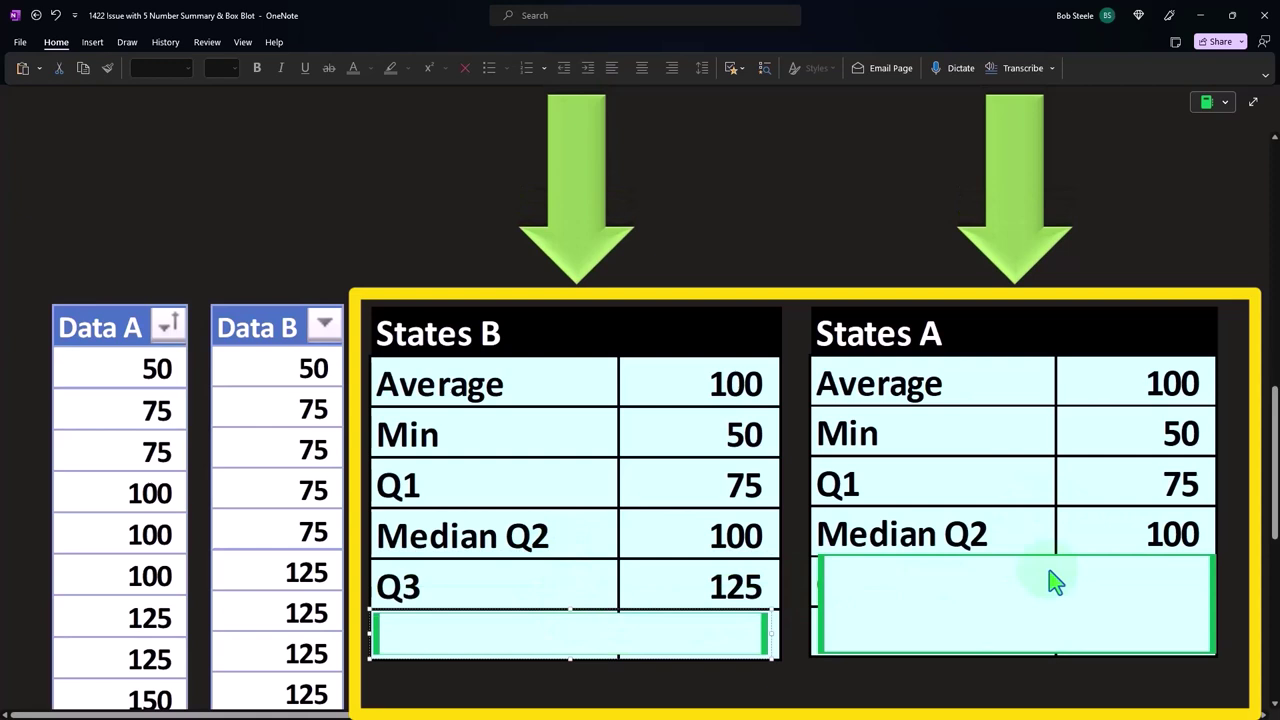
{"action": "left_click_drag", "start_coordinate": [1023, 553], "coordinate": [1023, 590]}
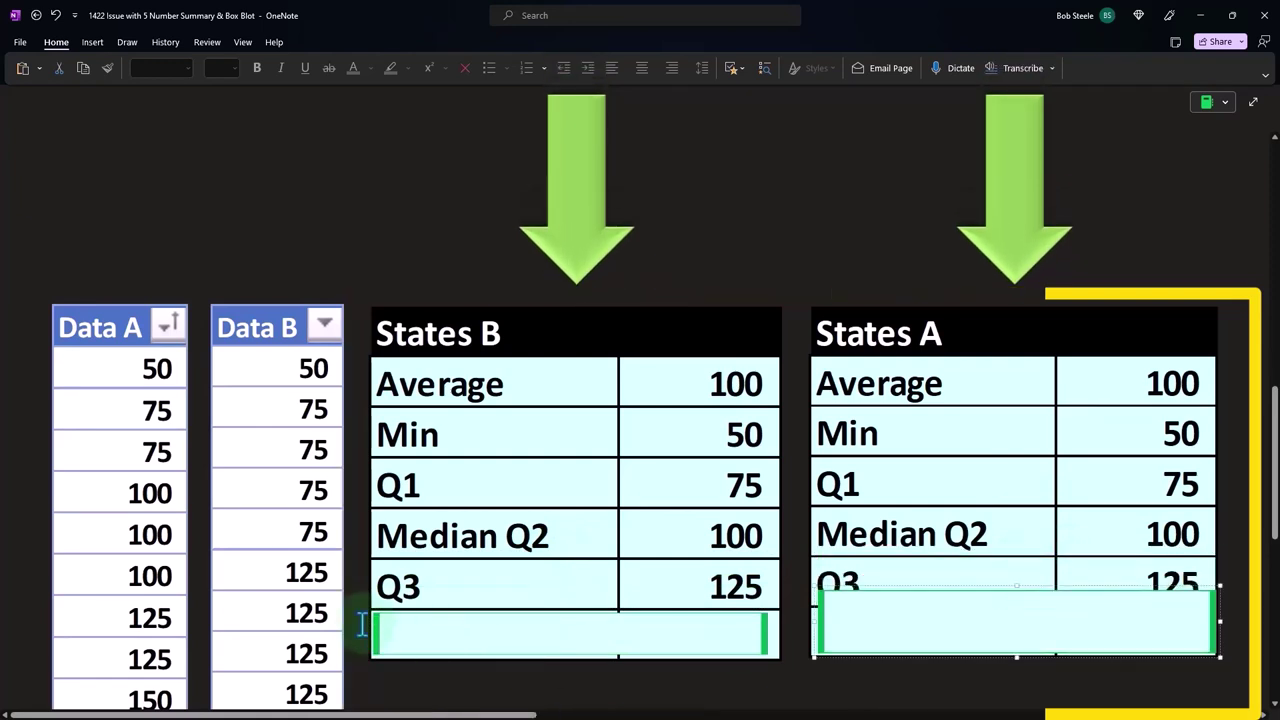
{"action": "scroll", "coordinate": [362, 623], "scroll_direction": "down", "scroll_amount": 1}
{"action": "left_click", "coordinate": [457, 537]}
{"action": "key", "text": "Delete"}
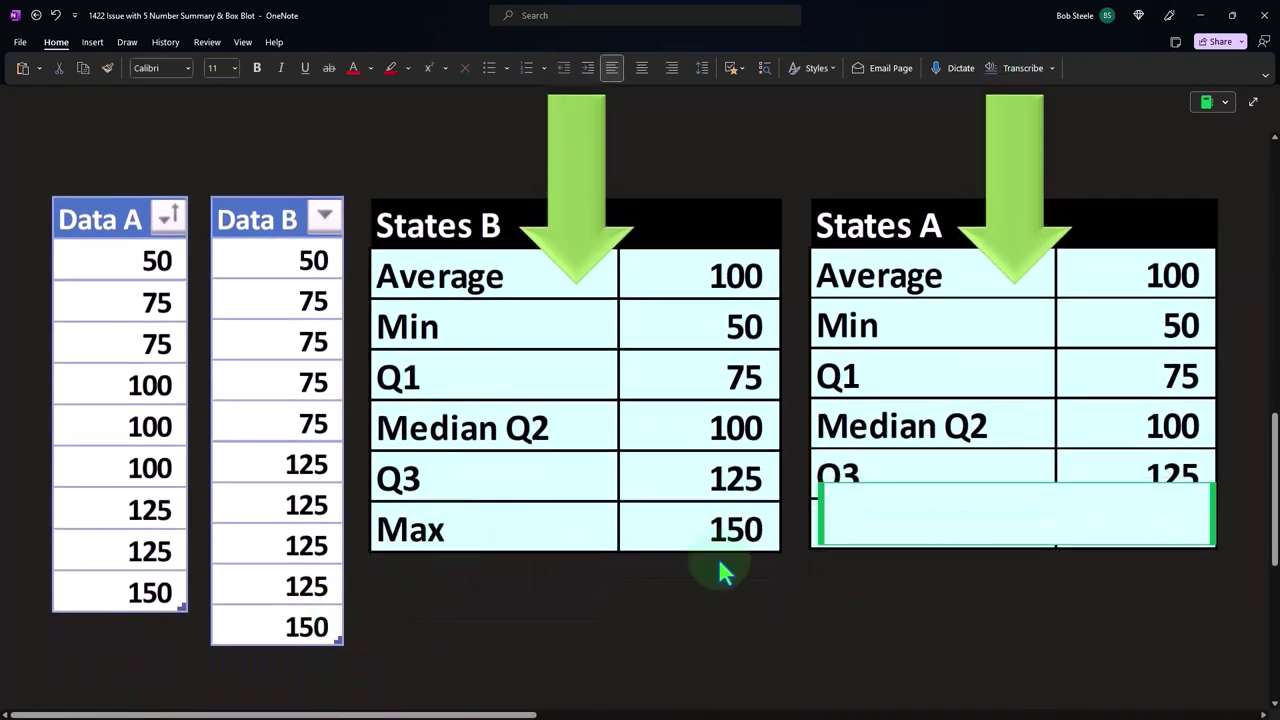
{"action": "key", "text": "Delete"}
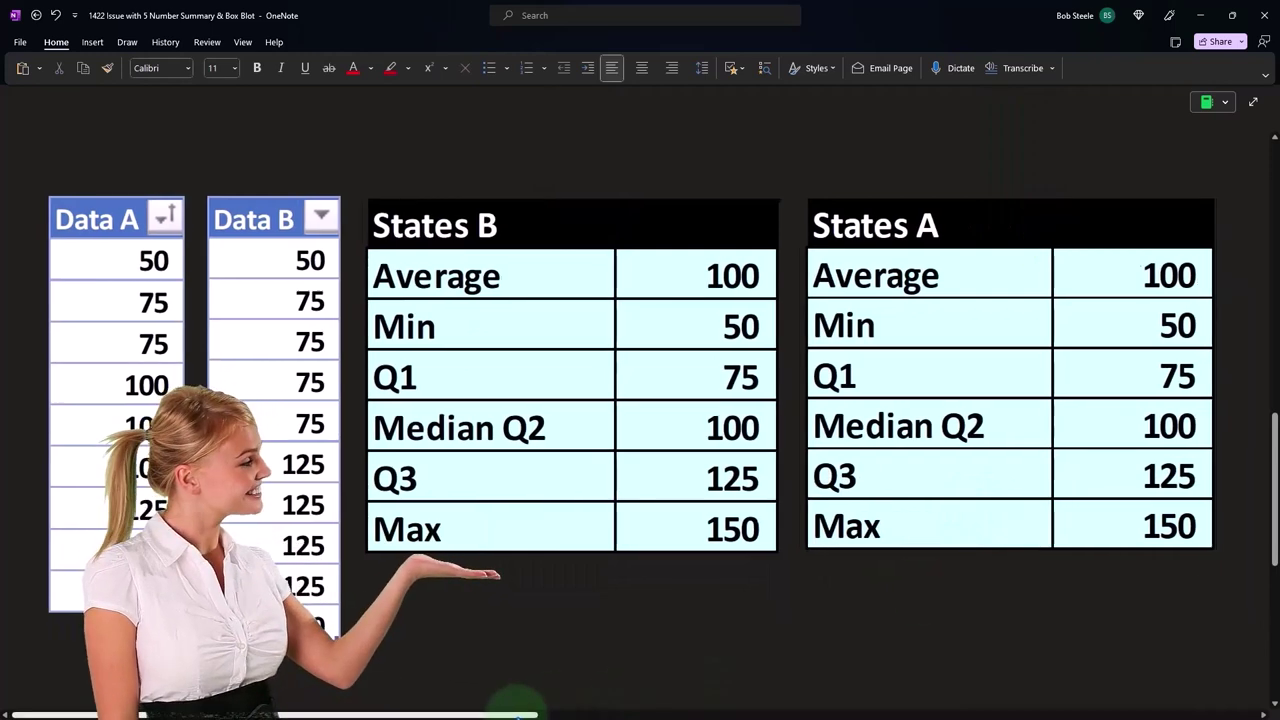
Step: View the Data B box plot, then the Data A histogram with counts 1-2-3-2-1
{"action": "left_click_drag", "start_coordinate": [515, 714], "coordinate": [704, 712]}
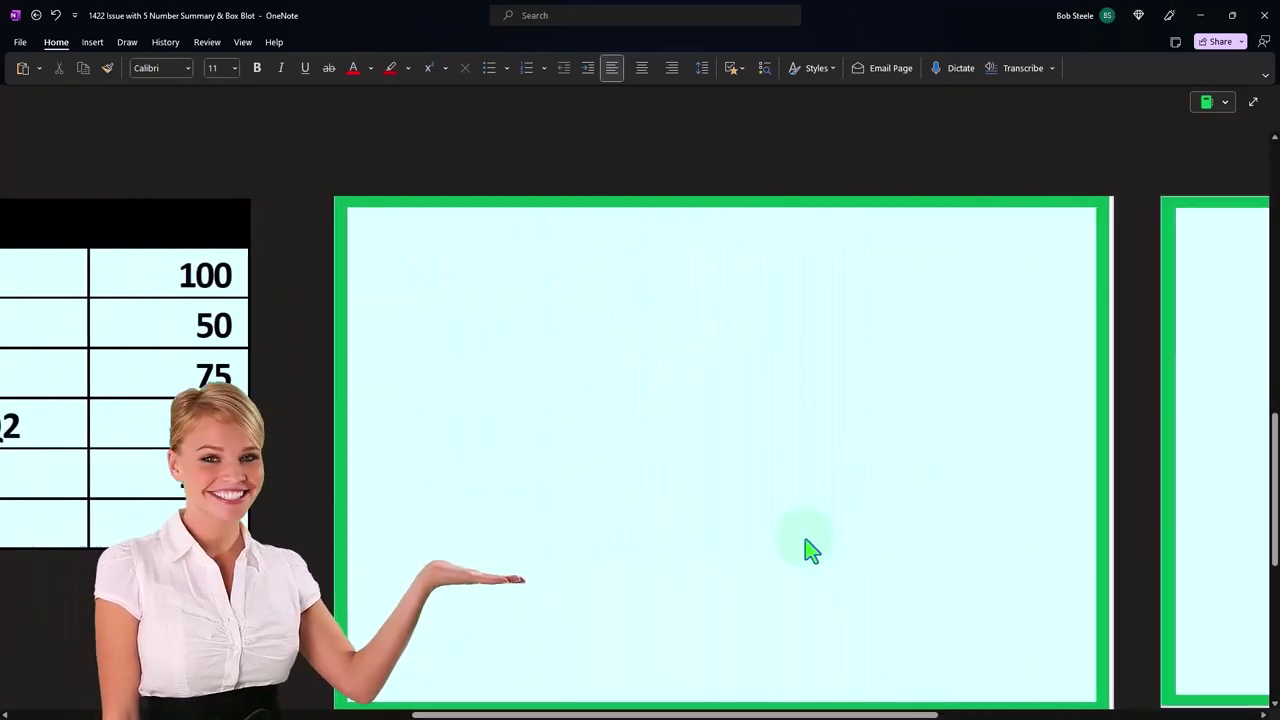
{"action": "left_click", "coordinate": [777, 480]}
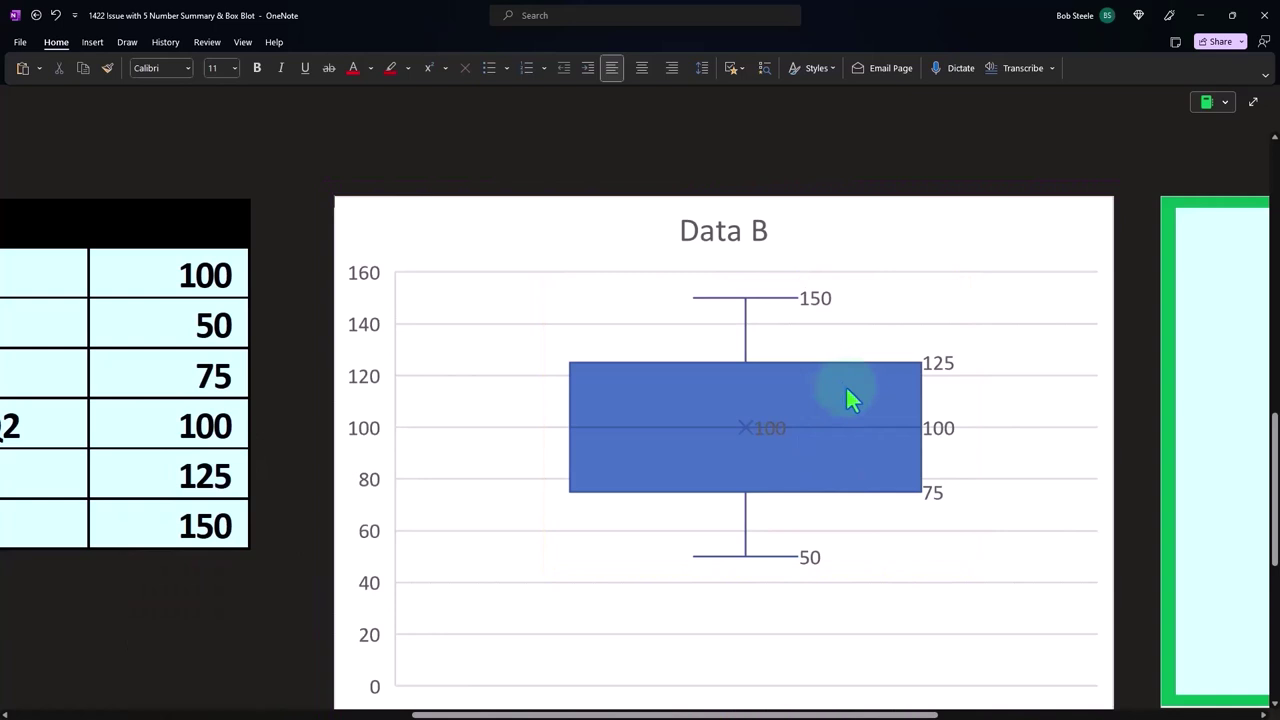
{"action": "scroll", "coordinate": [846, 388], "scroll_direction": "up", "scroll_amount": 4}
{"action": "scroll", "coordinate": [846, 392], "scroll_direction": "up", "scroll_amount": 6}
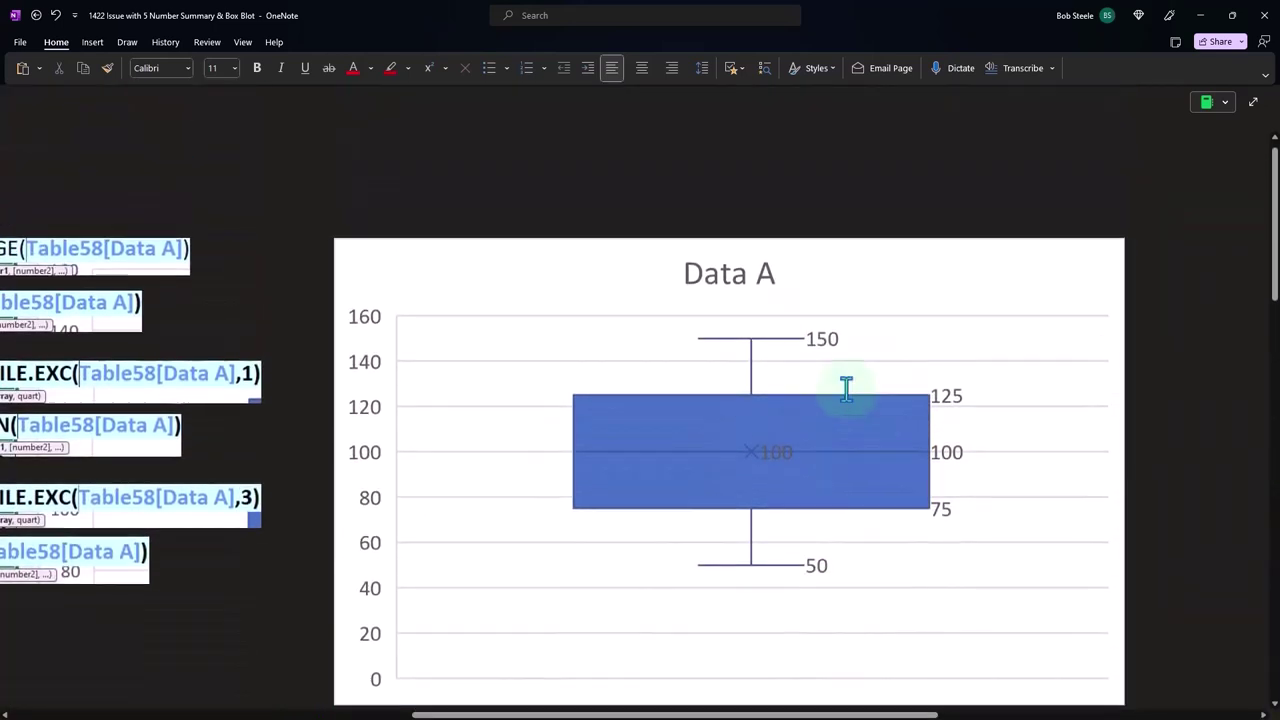
{"action": "scroll", "coordinate": [846, 382], "scroll_direction": "down", "scroll_amount": 2}
{"action": "scroll", "coordinate": [846, 388], "scroll_direction": "down", "scroll_amount": 2}
{"action": "left_click", "coordinate": [754, 477]}
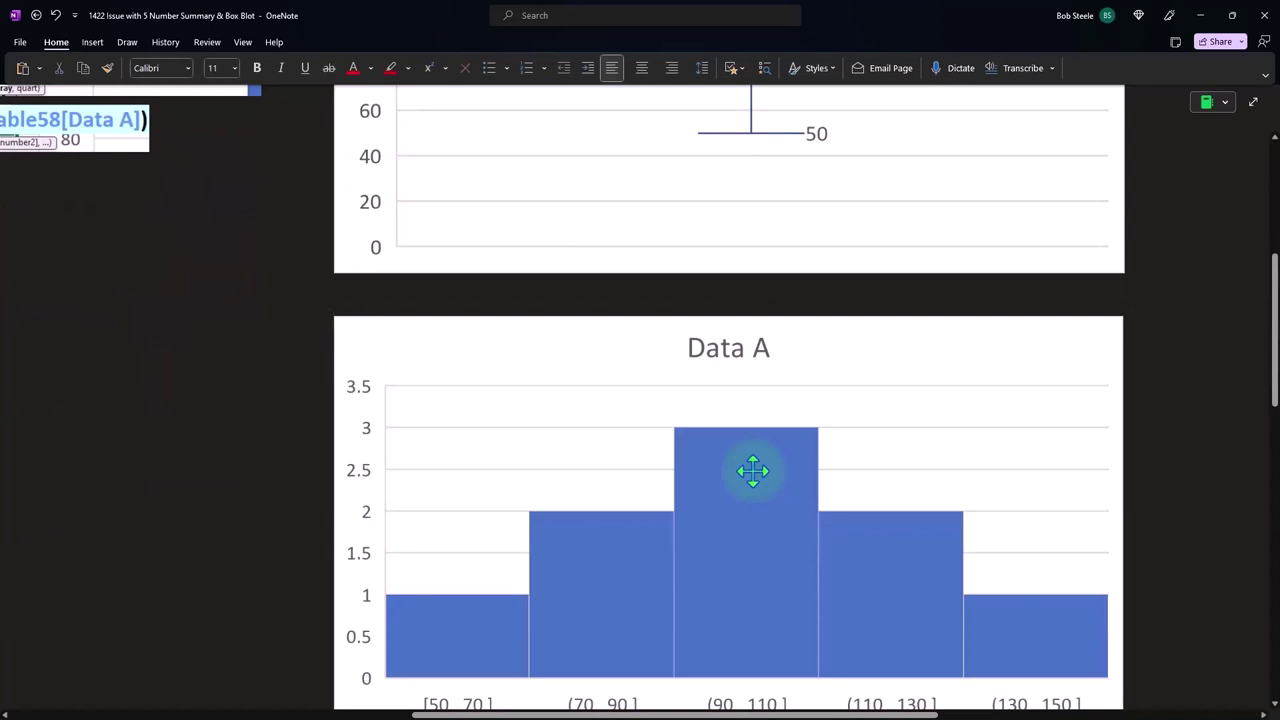
{"action": "scroll", "coordinate": [752, 470], "scroll_direction": "down", "scroll_amount": 1}
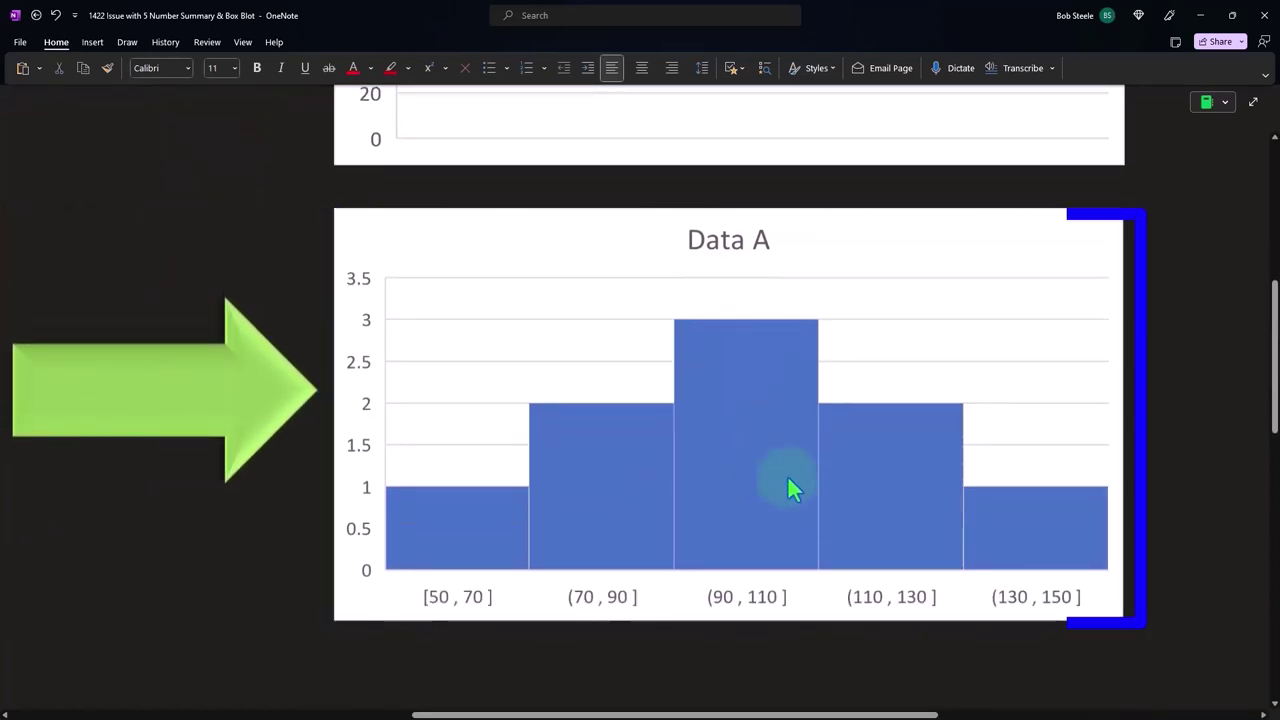
{"action": "scroll", "coordinate": [790, 482], "scroll_direction": "up", "scroll_amount": 4}
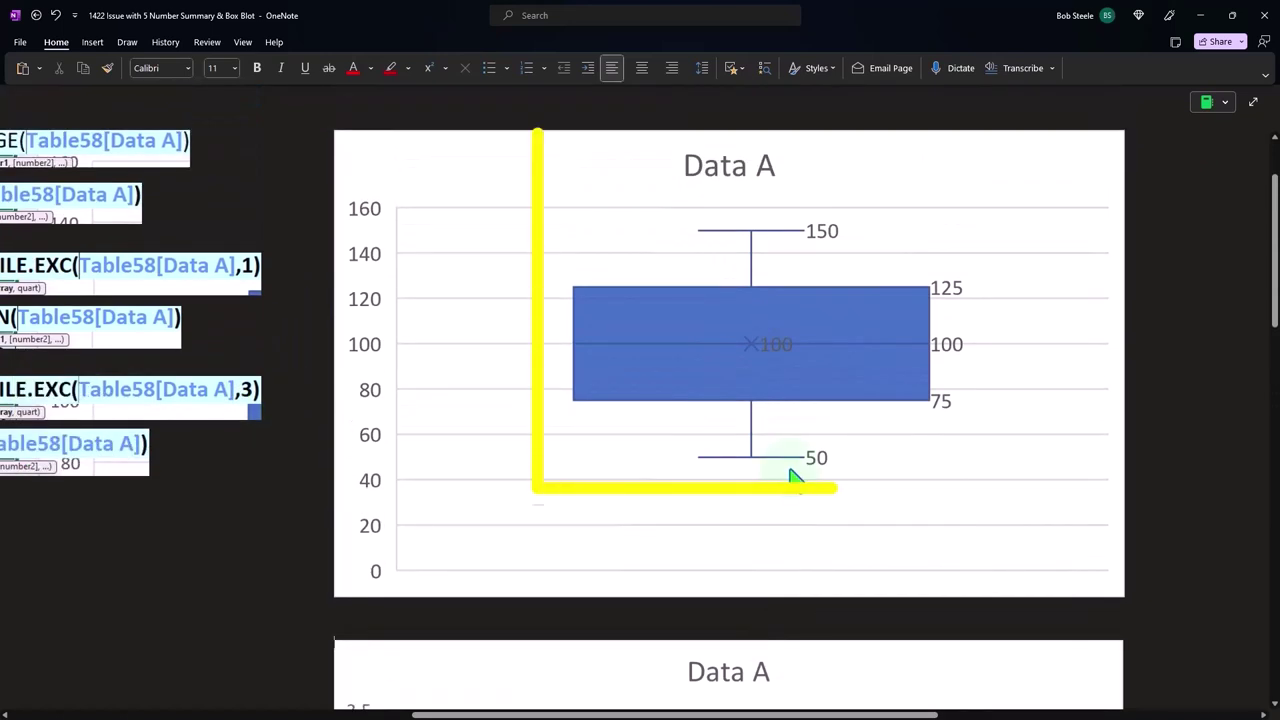
{"action": "scroll", "coordinate": [794, 465], "scroll_direction": "down", "scroll_amount": 3}
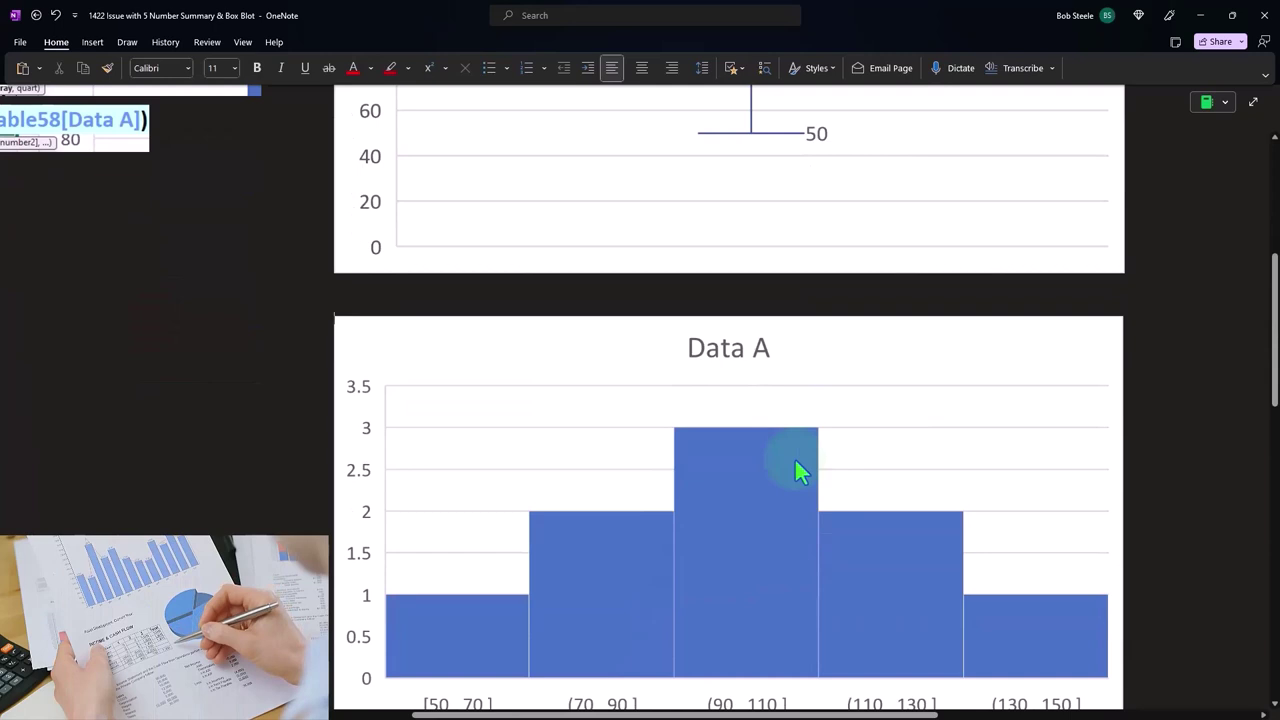
{"action": "scroll", "coordinate": [796, 463], "scroll_direction": "down", "scroll_amount": 2}
{"action": "scroll", "coordinate": [786, 478], "scroll_direction": "down", "scroll_amount": 9}
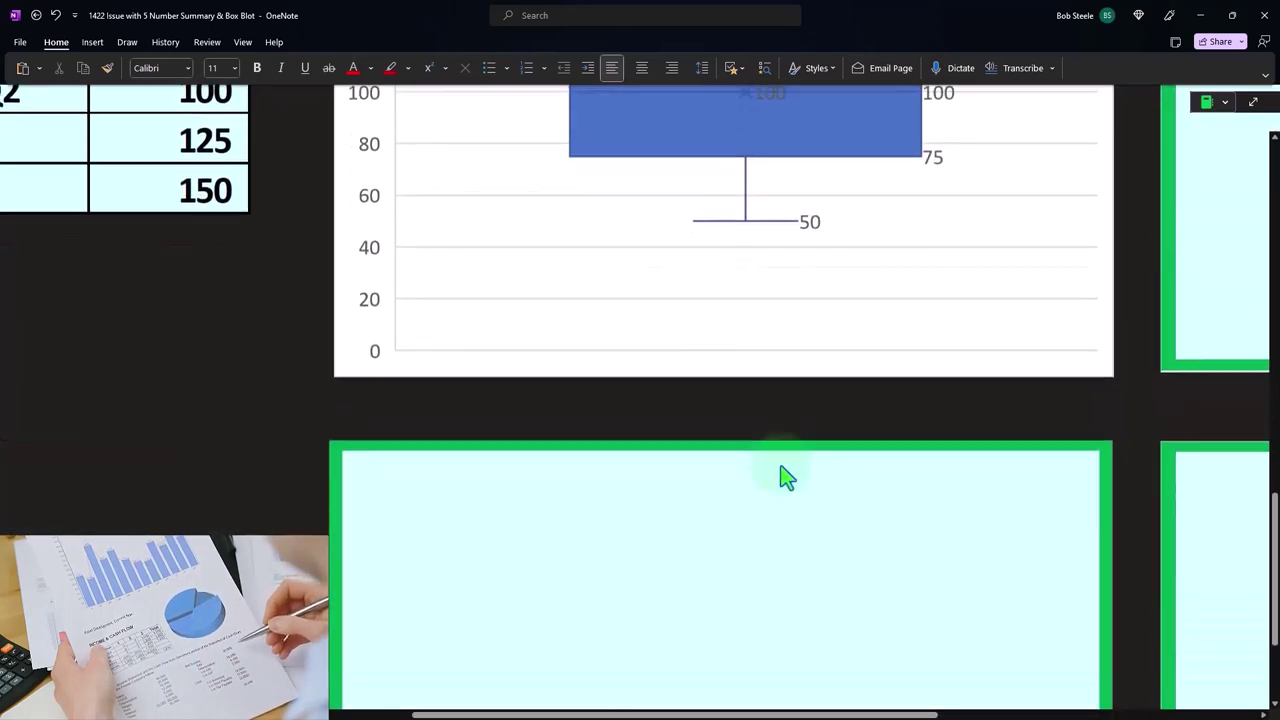
{"action": "left_click", "coordinate": [786, 478]}
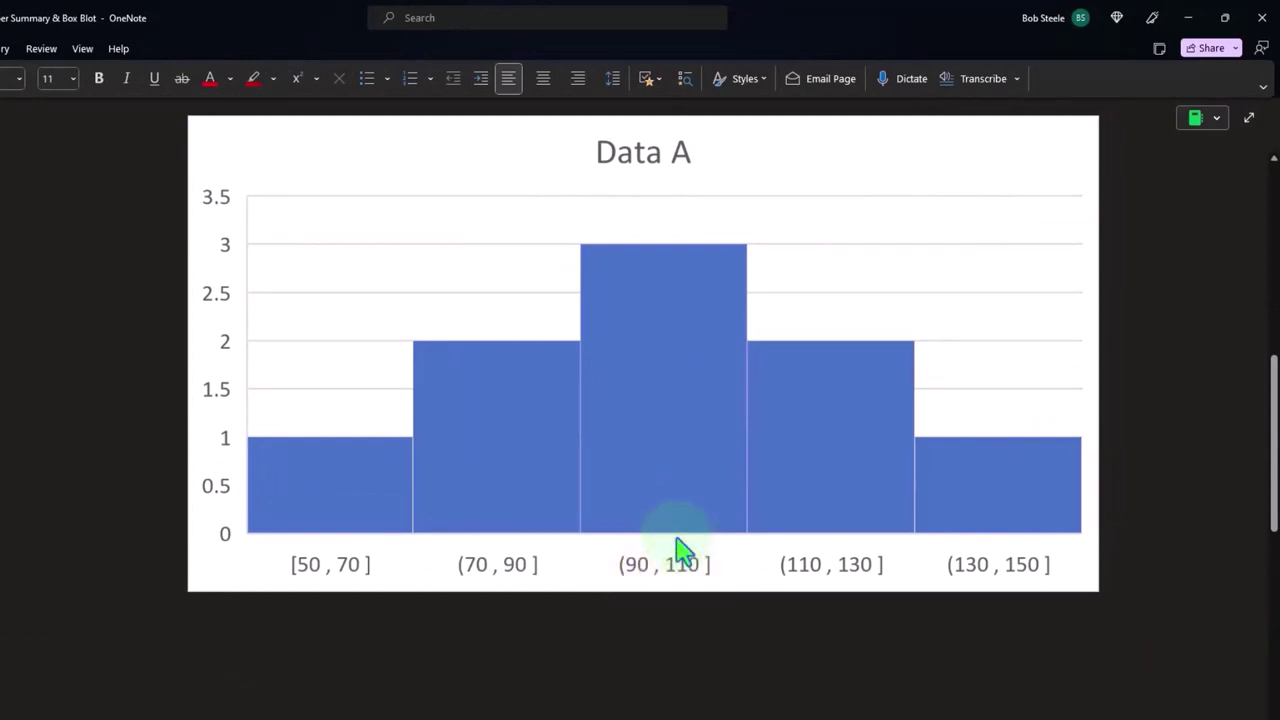
{"action": "scroll", "coordinate": [676, 548], "scroll_direction": "down", "scroll_amount": 15}
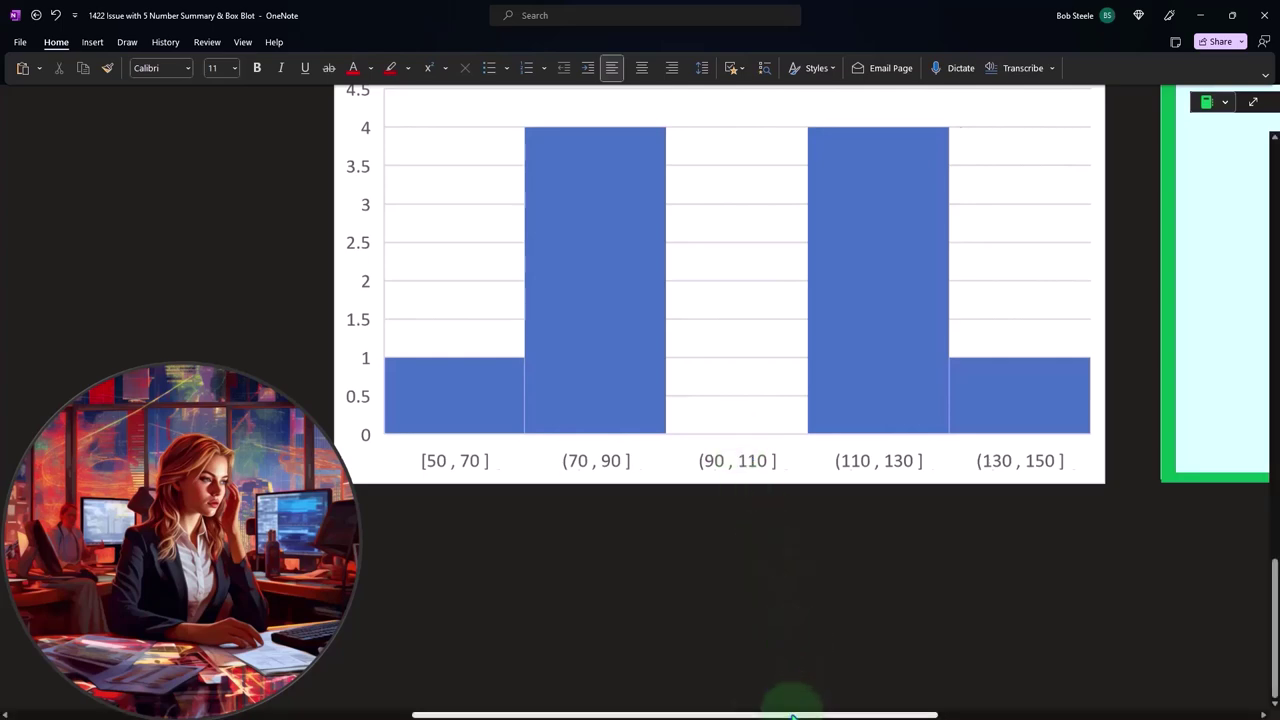
Step: Scroll back to the Data A and Data B lists and the identical States A and States B tables
{"action": "left_click_drag", "start_coordinate": [792, 716], "coordinate": [471, 712]}
{"action": "scroll", "coordinate": [446, 620], "scroll_direction": "up", "scroll_amount": 8}
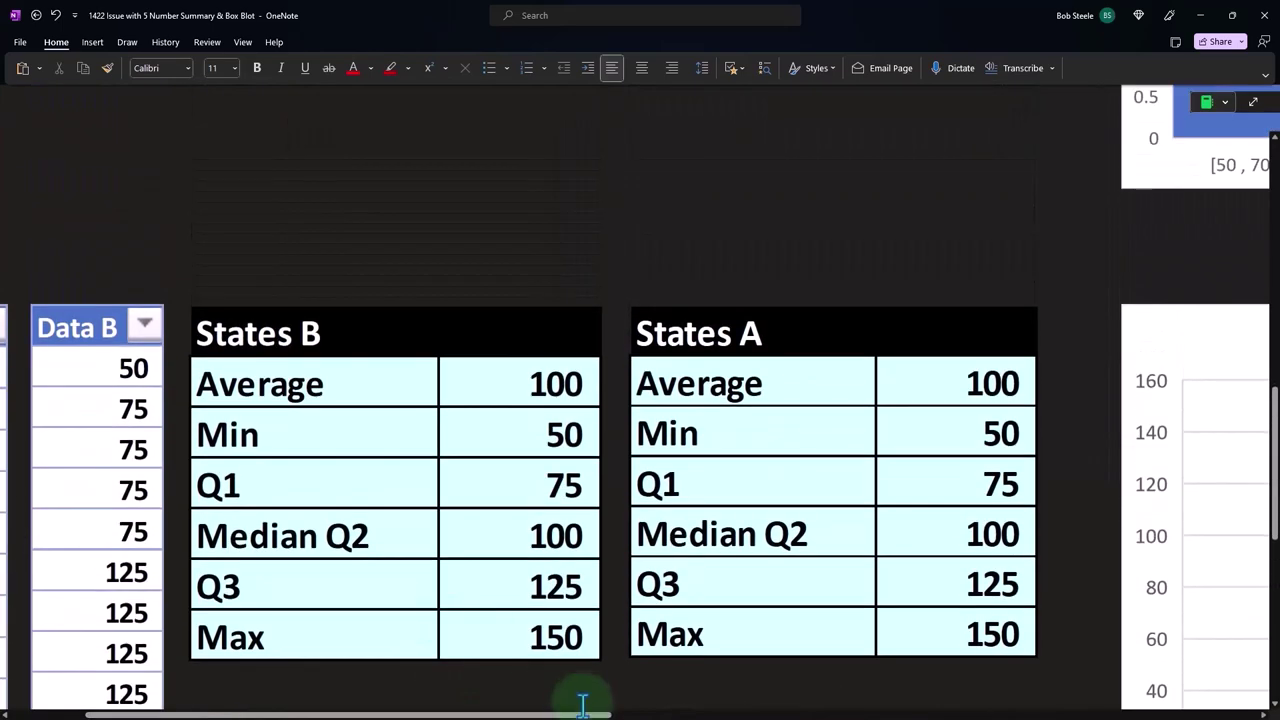
{"action": "left_click_drag", "start_coordinate": [582, 714], "coordinate": [514, 714]}
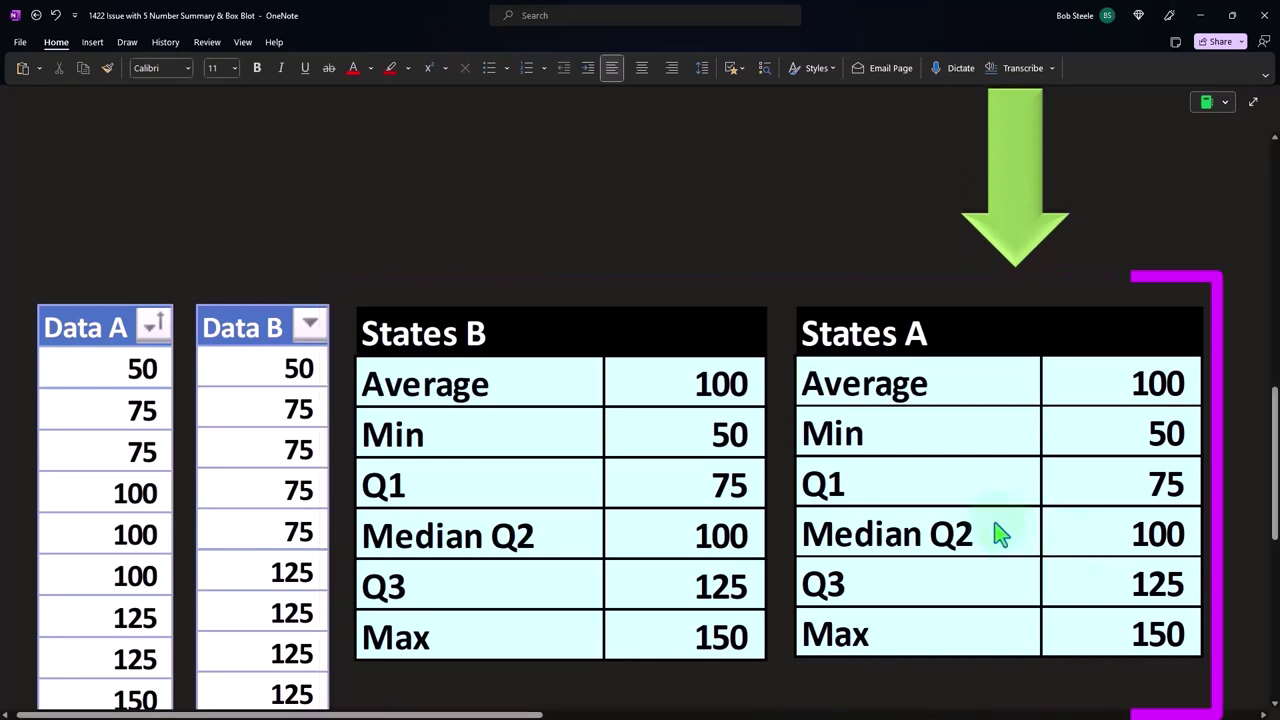
{"action": "scroll", "coordinate": [1000, 531], "scroll_direction": "down", "scroll_amount": 2}
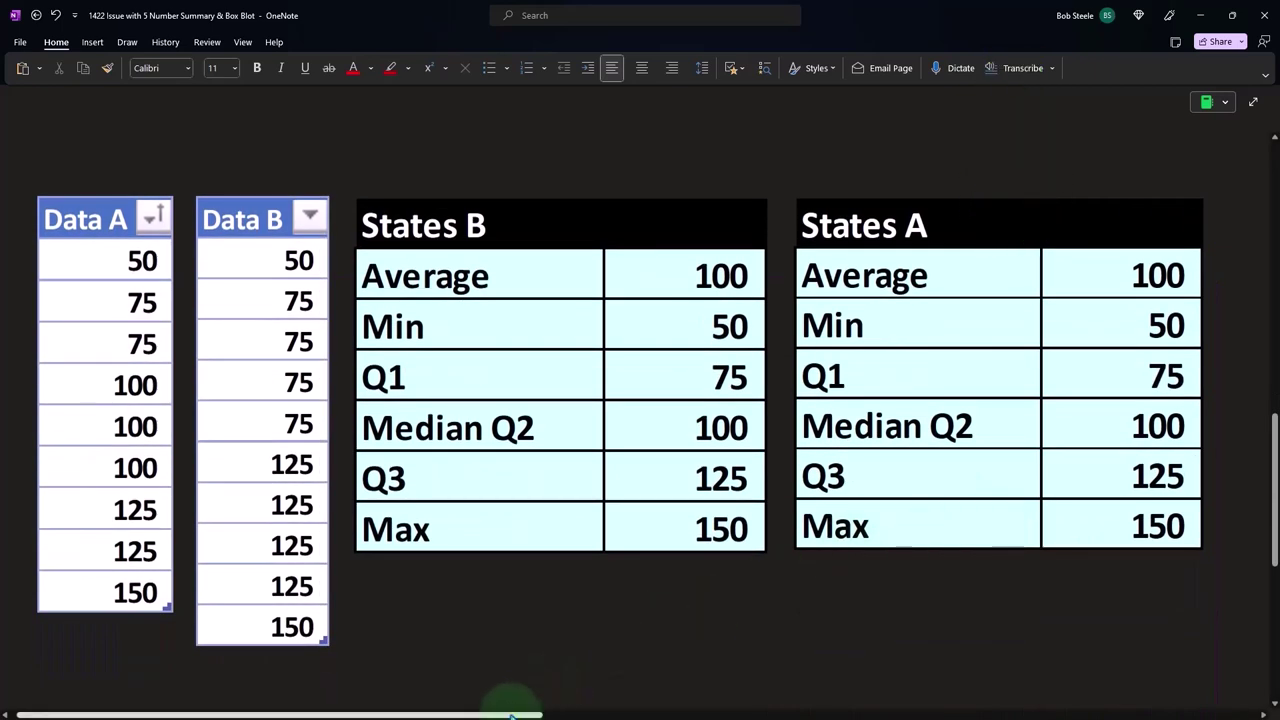
Step: Scroll through the Data B and Data A box plots and histograms to compare them
{"action": "left_click_drag", "start_coordinate": [510, 714], "coordinate": [948, 713]}
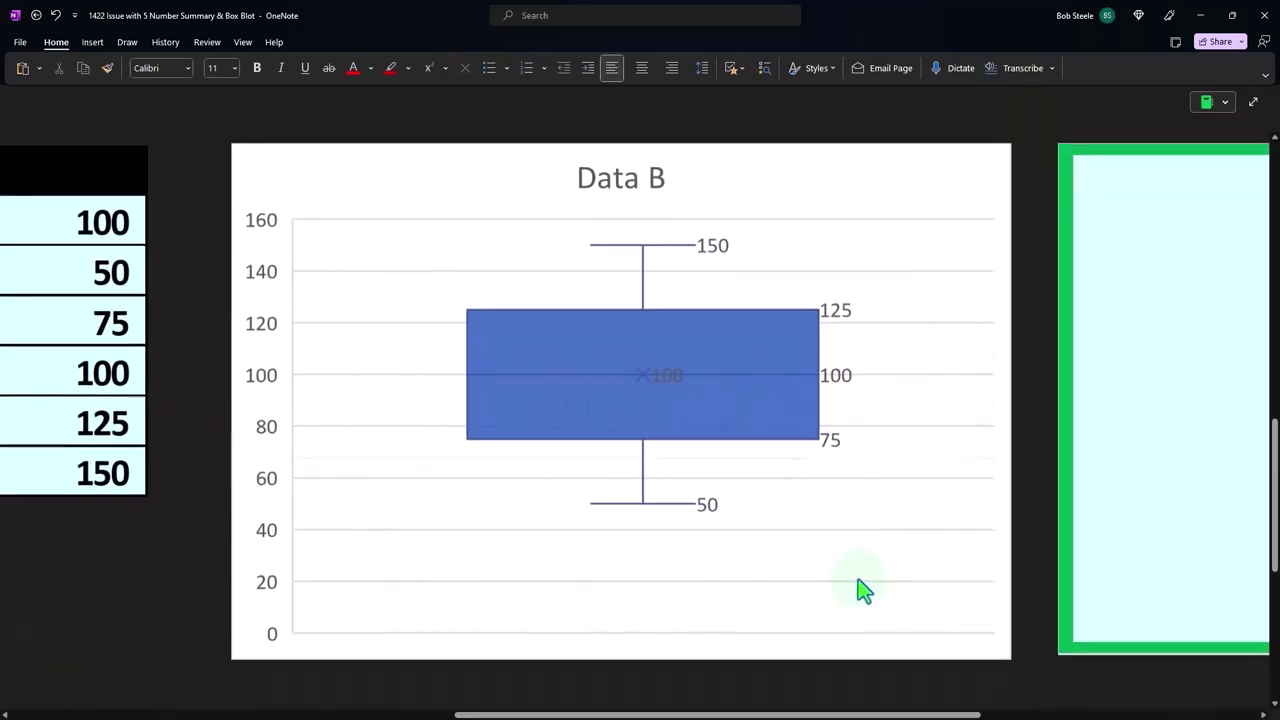
{"action": "scroll", "coordinate": [860, 588], "scroll_direction": "down", "scroll_amount": 5}
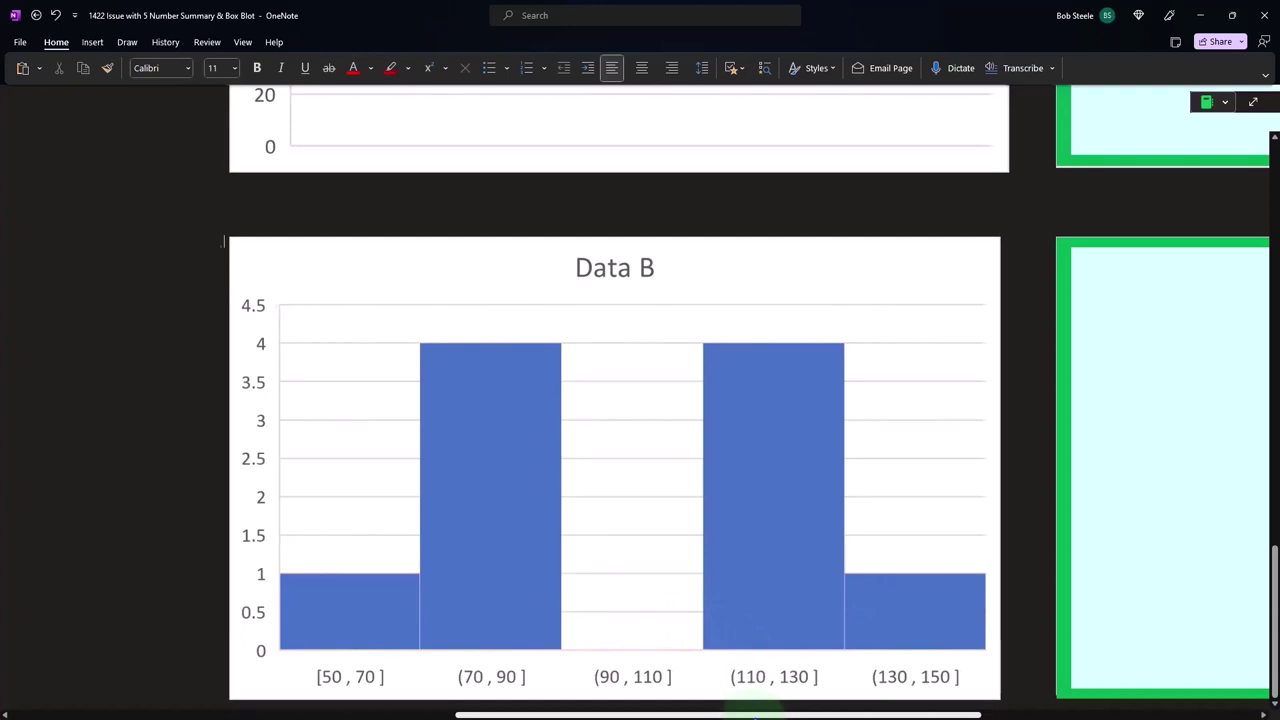
{"action": "scroll", "coordinate": [632, 400], "scroll_direction": "right", "scroll_amount": 4}
{"action": "scroll", "coordinate": [640, 400], "scroll_direction": "right", "scroll_amount": 10}
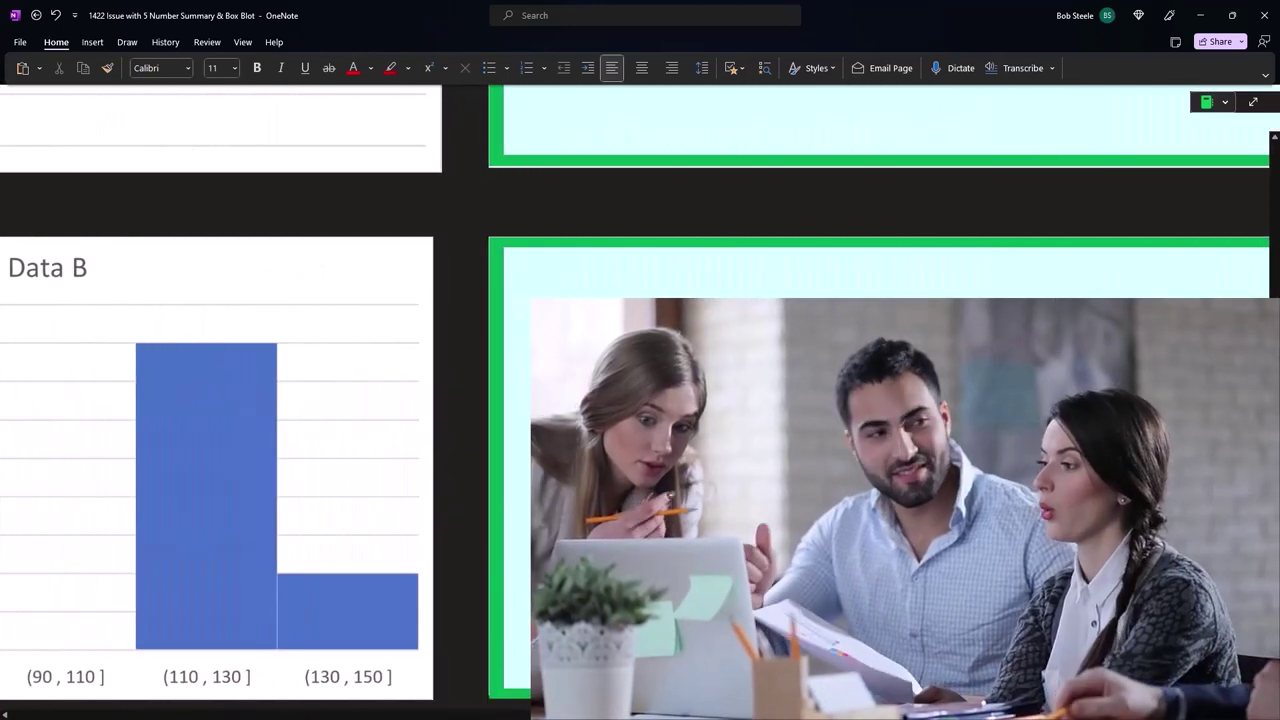
{"action": "scroll", "coordinate": [640, 400], "scroll_direction": "up", "scroll_amount": 3}
{"action": "scroll", "coordinate": [640, 400], "scroll_direction": "up", "scroll_amount": 5}
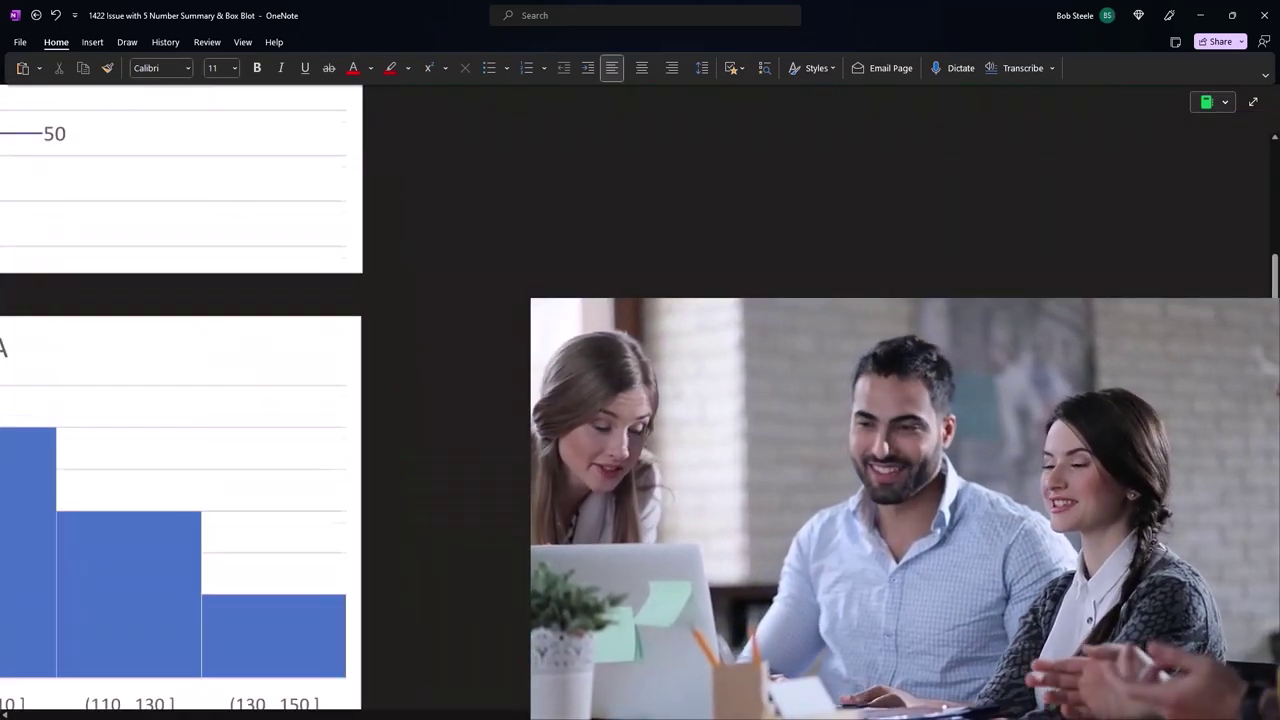
{"action": "scroll", "coordinate": [686, 406], "scroll_direction": "down", "scroll_amount": 4}
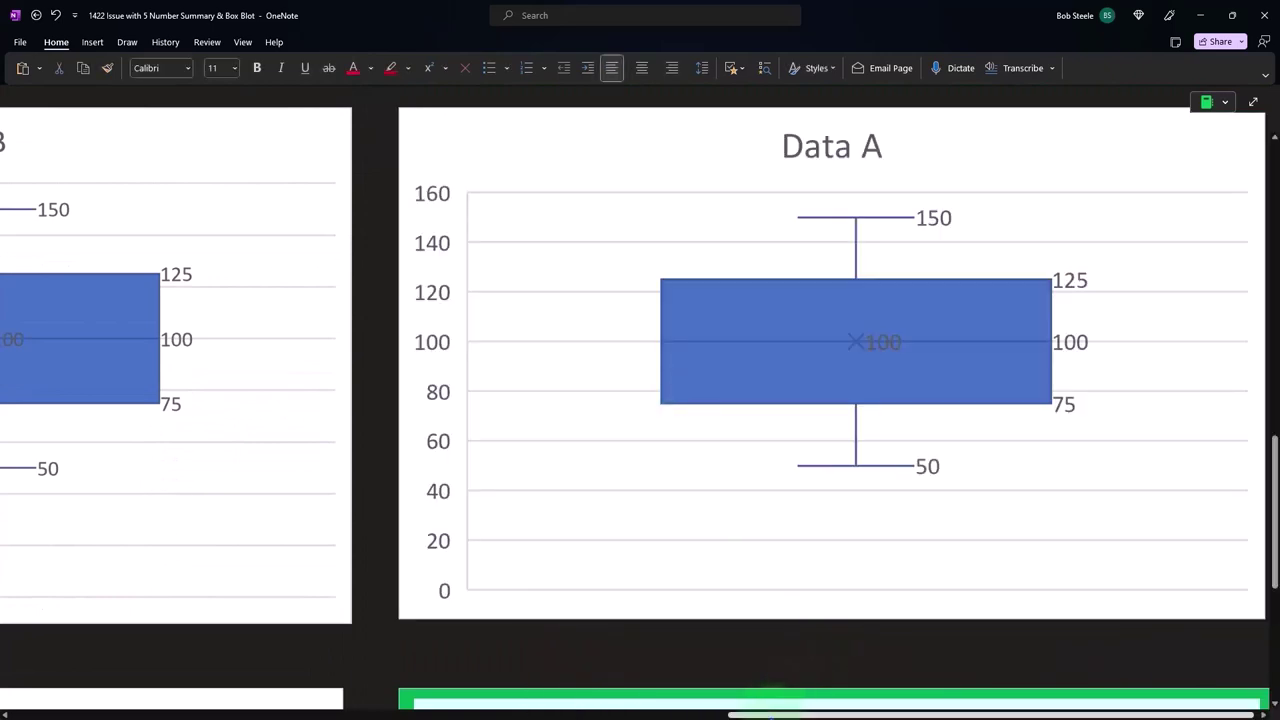
{"action": "scroll", "coordinate": [640, 400], "scroll_direction": "left", "scroll_amount": 5}
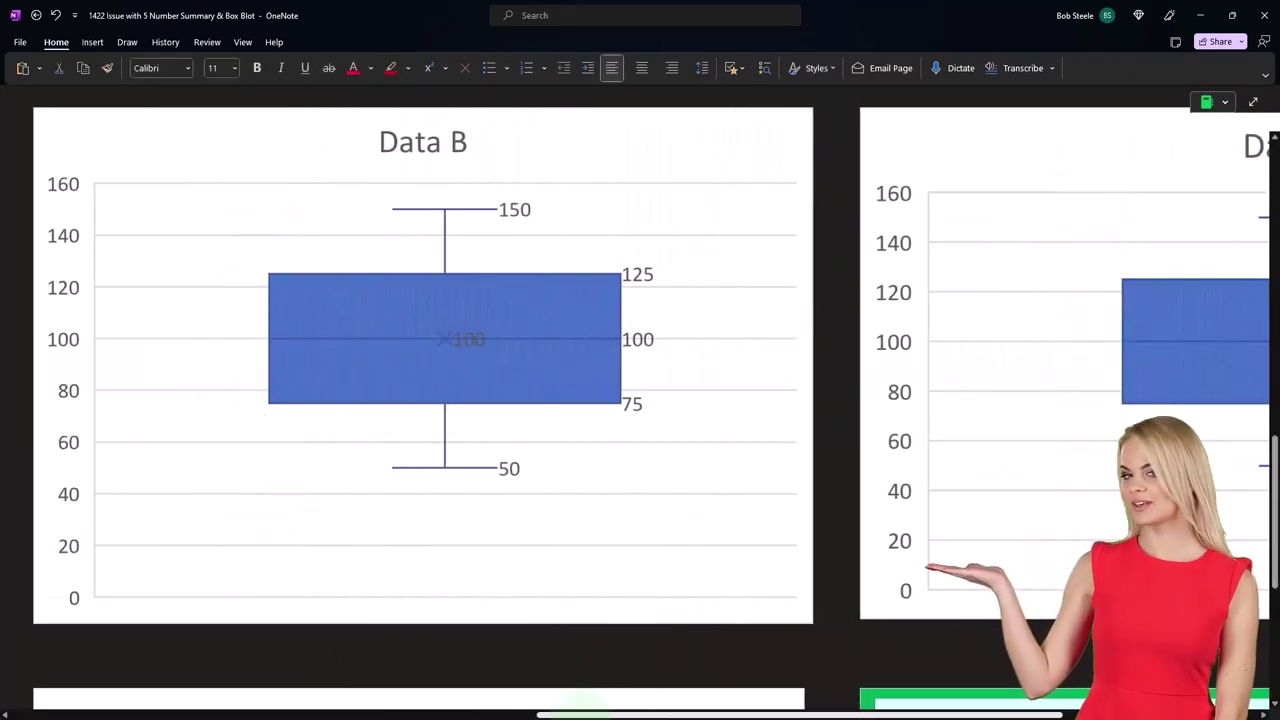
{"action": "scroll", "coordinate": [688, 716], "scroll_direction": "right", "scroll_amount": 5}
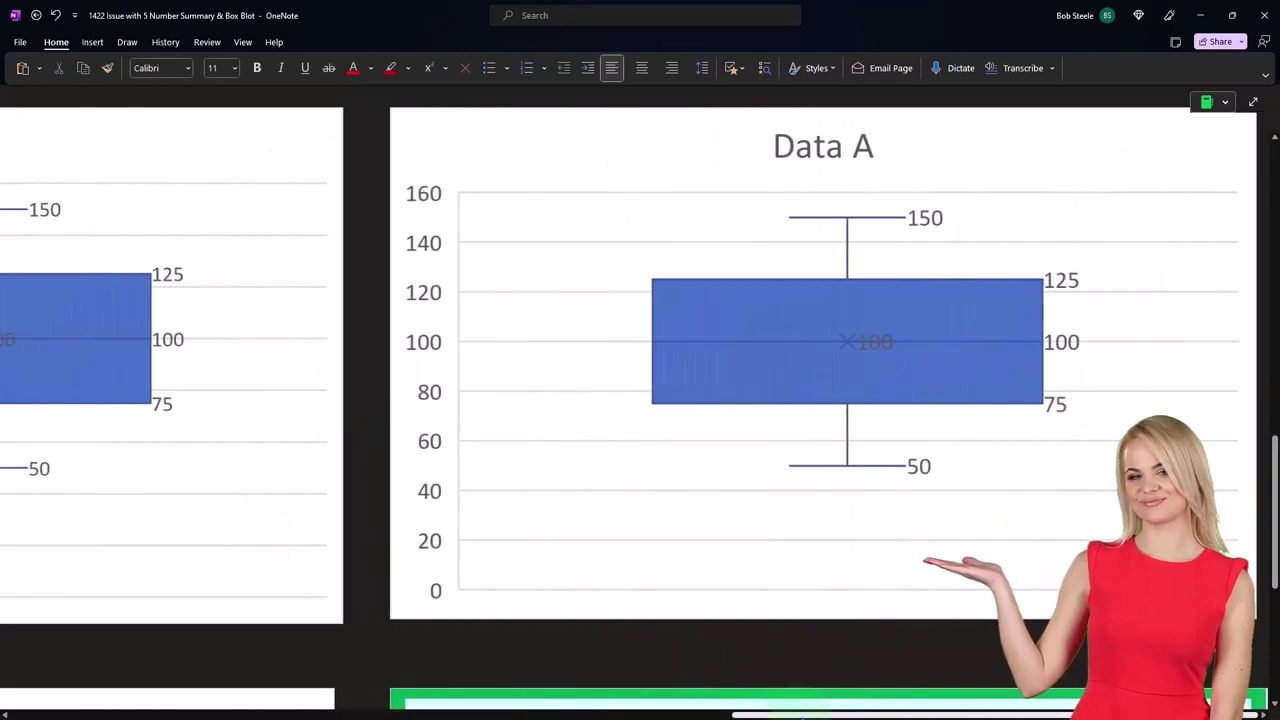
{"action": "scroll", "coordinate": [457, 551], "scroll_direction": "right", "scroll_amount": 5}
{"action": "scroll", "coordinate": [457, 551], "scroll_direction": "down", "scroll_amount": 5}
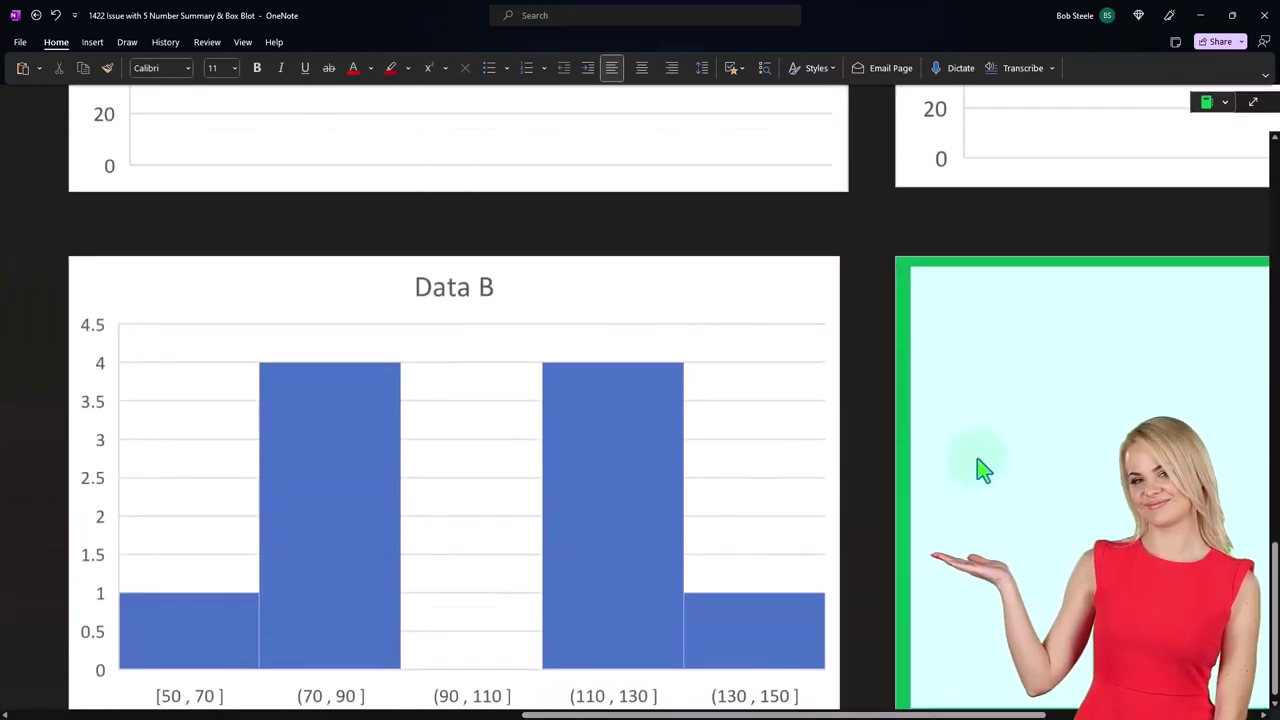
Step: Align the Data B (1-4-0-4-1) and Data A (1-2-3-2-1) histograms side by side
{"action": "left_click", "coordinate": [983, 470]}
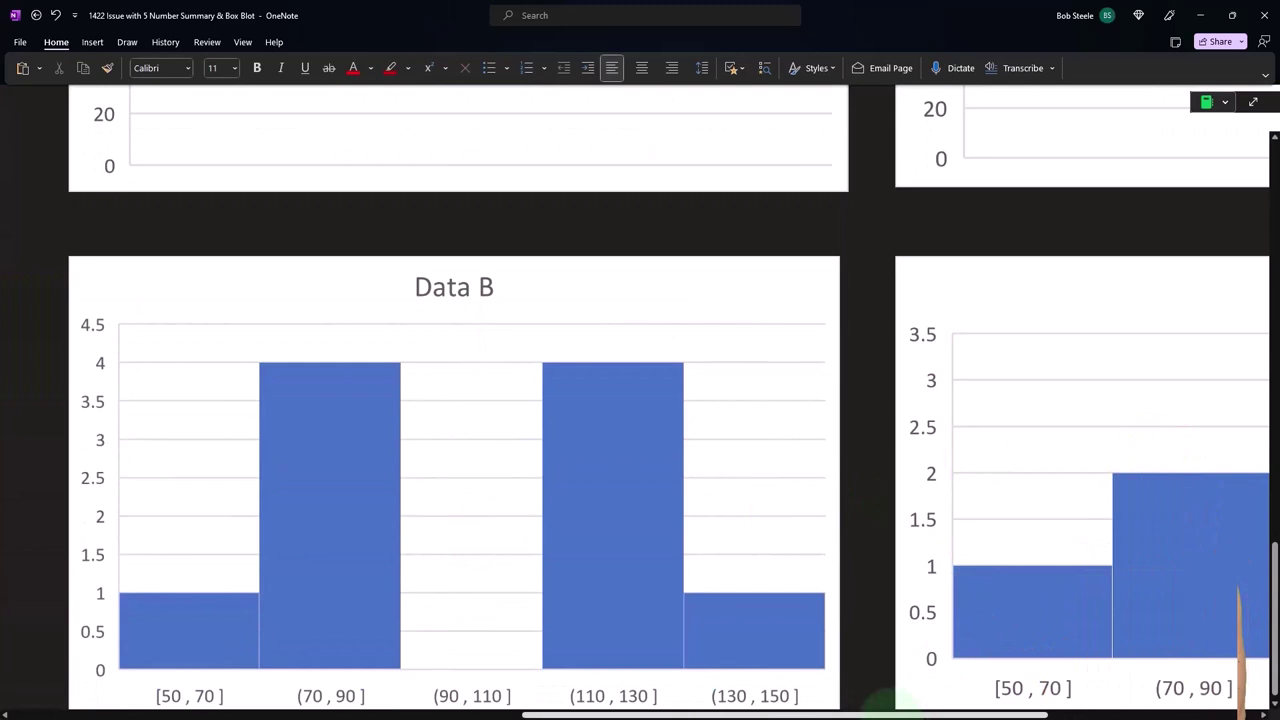
{"action": "scroll", "coordinate": [517, 297], "scroll_direction": "left", "scroll_amount": 2}
{"action": "scroll", "coordinate": [749, 297], "scroll_direction": "right", "scroll_amount": 5}
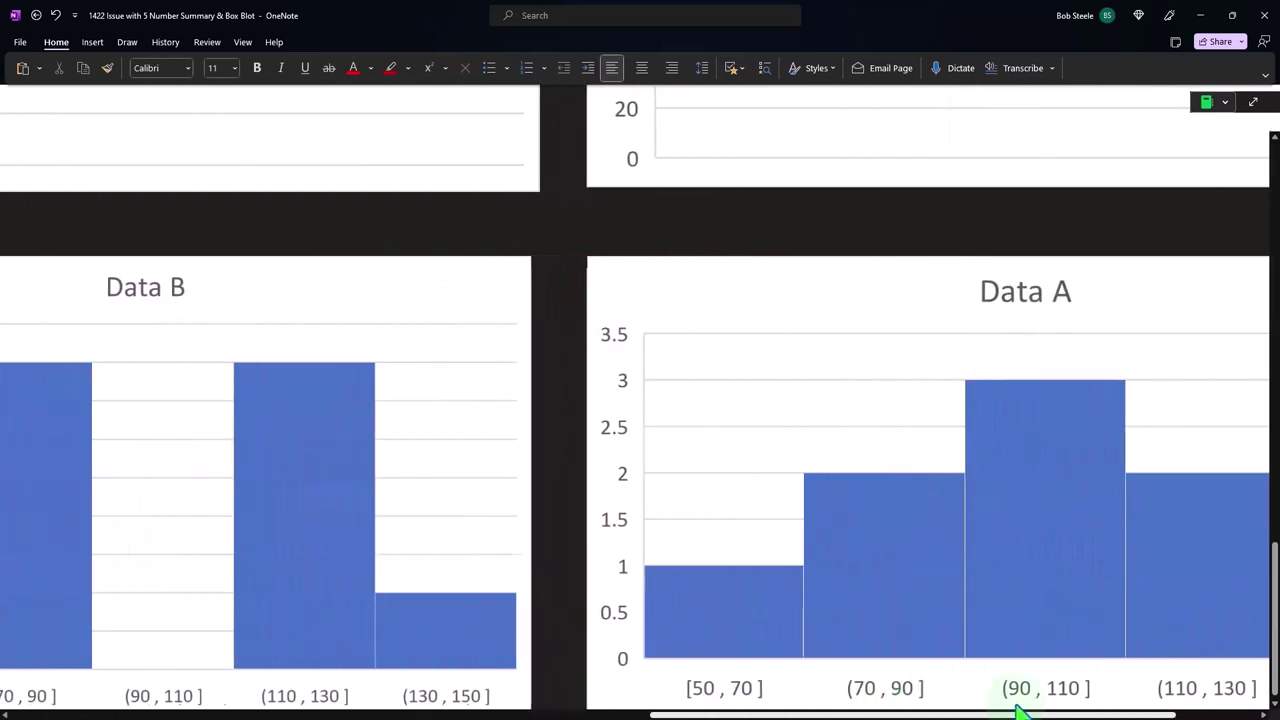
{"action": "left_click_drag", "start_coordinate": [1020, 712], "coordinate": [931, 710]}
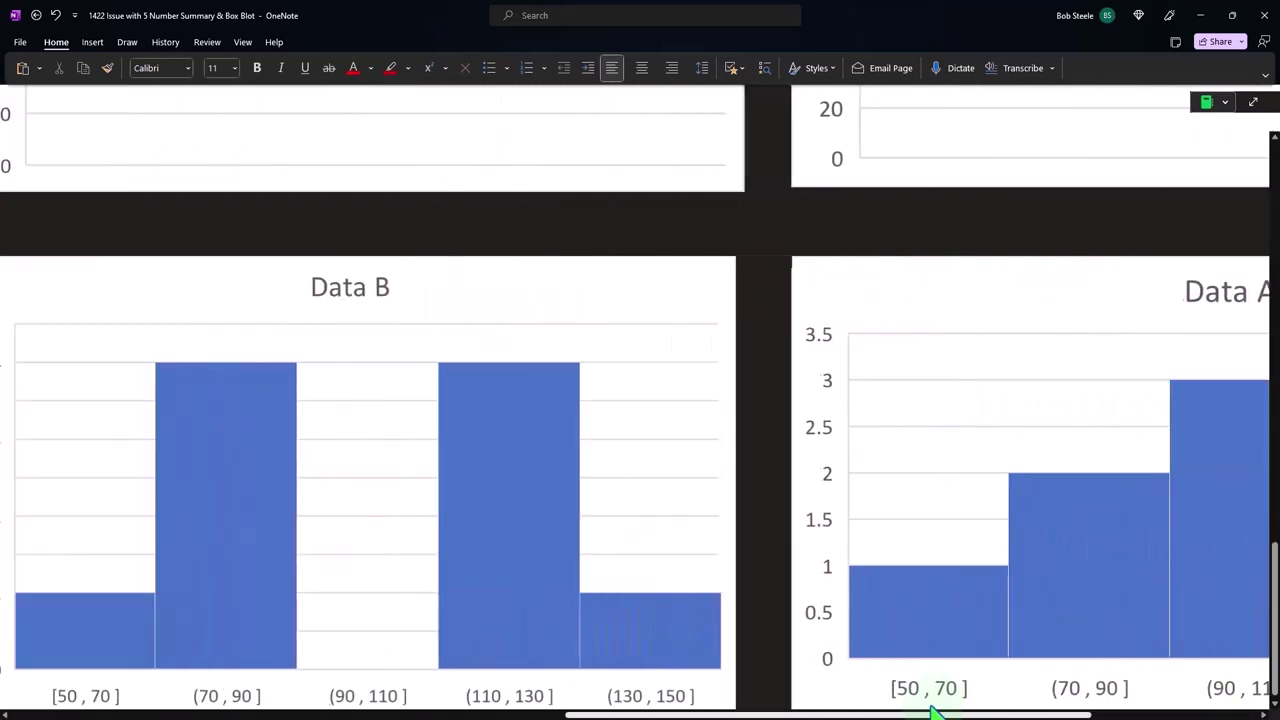